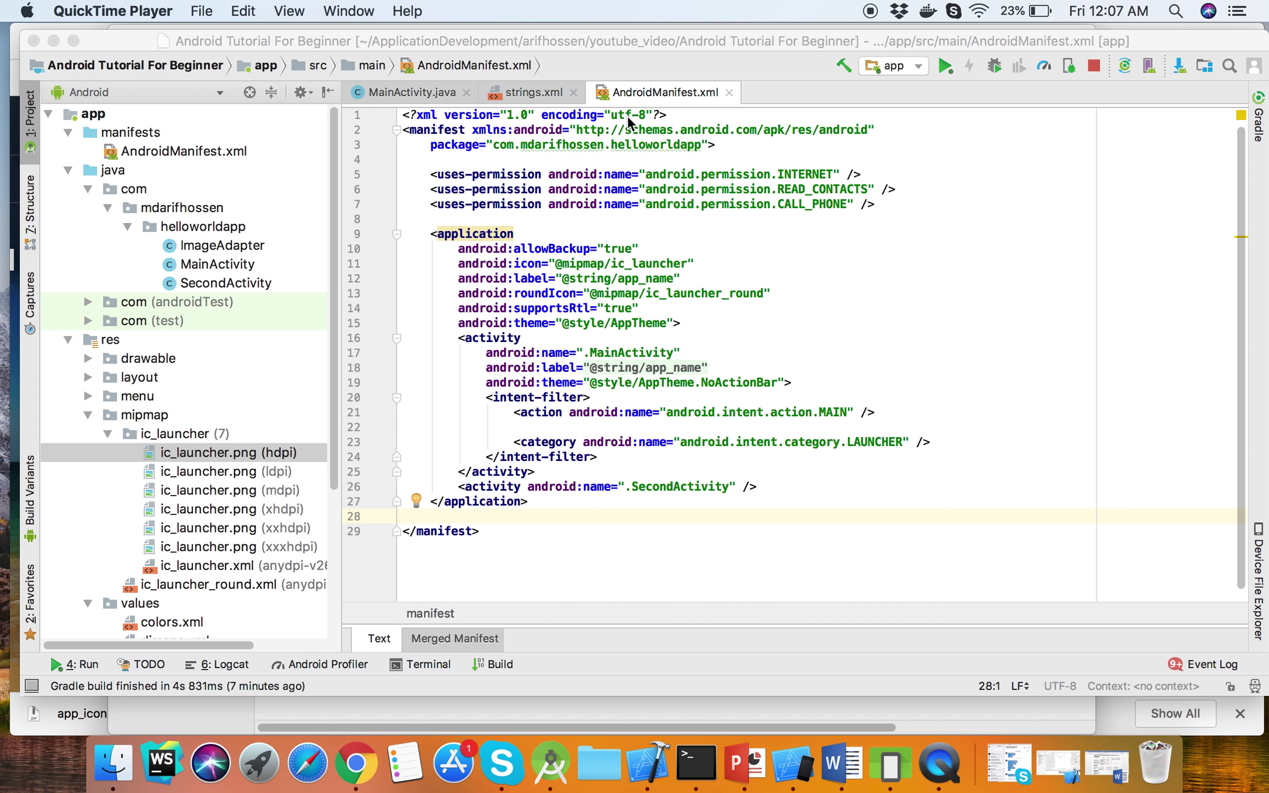
- Bring the Android Studio project window showing AndroidManifest.xml to the front
{"action": "left_click", "coordinate": [771, 204]}
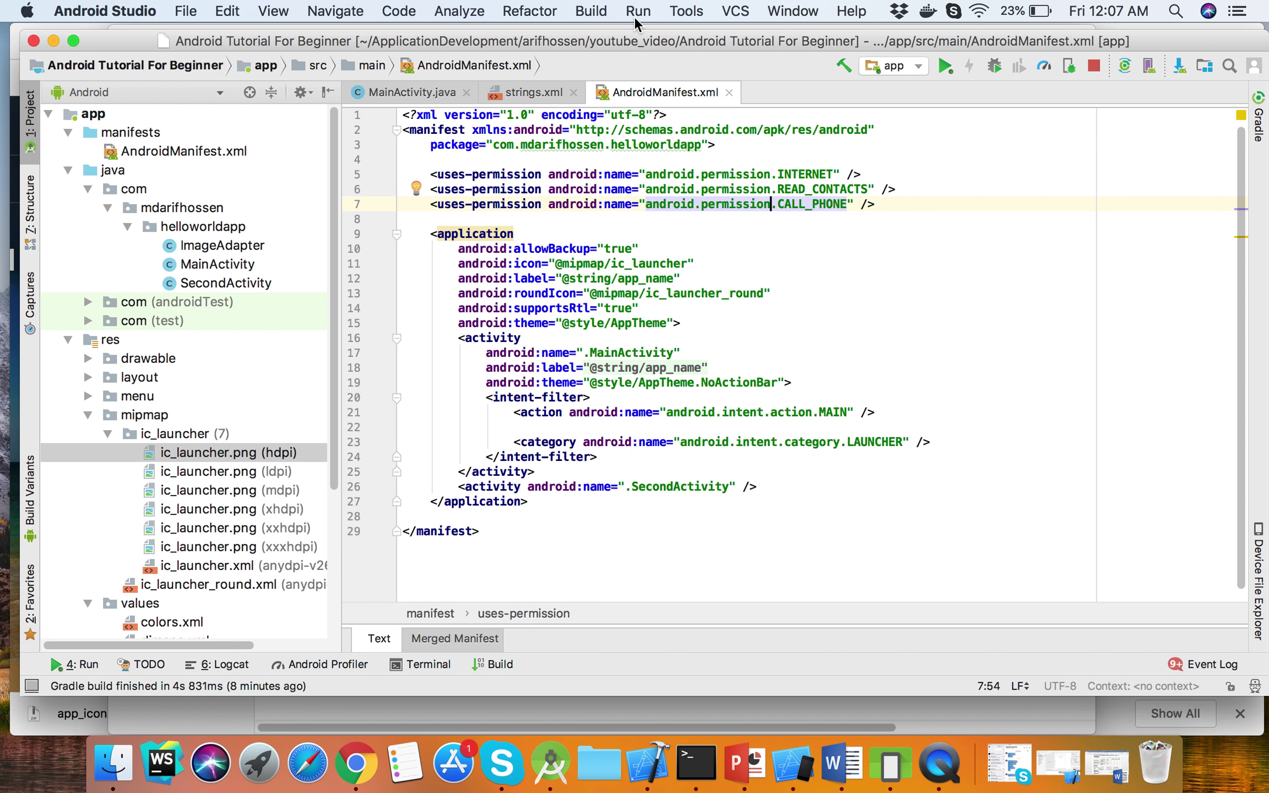
- Launch the Generate Signed APK wizard for the app module and move it up-left
{"action": "left_click", "coordinate": [591, 11]}
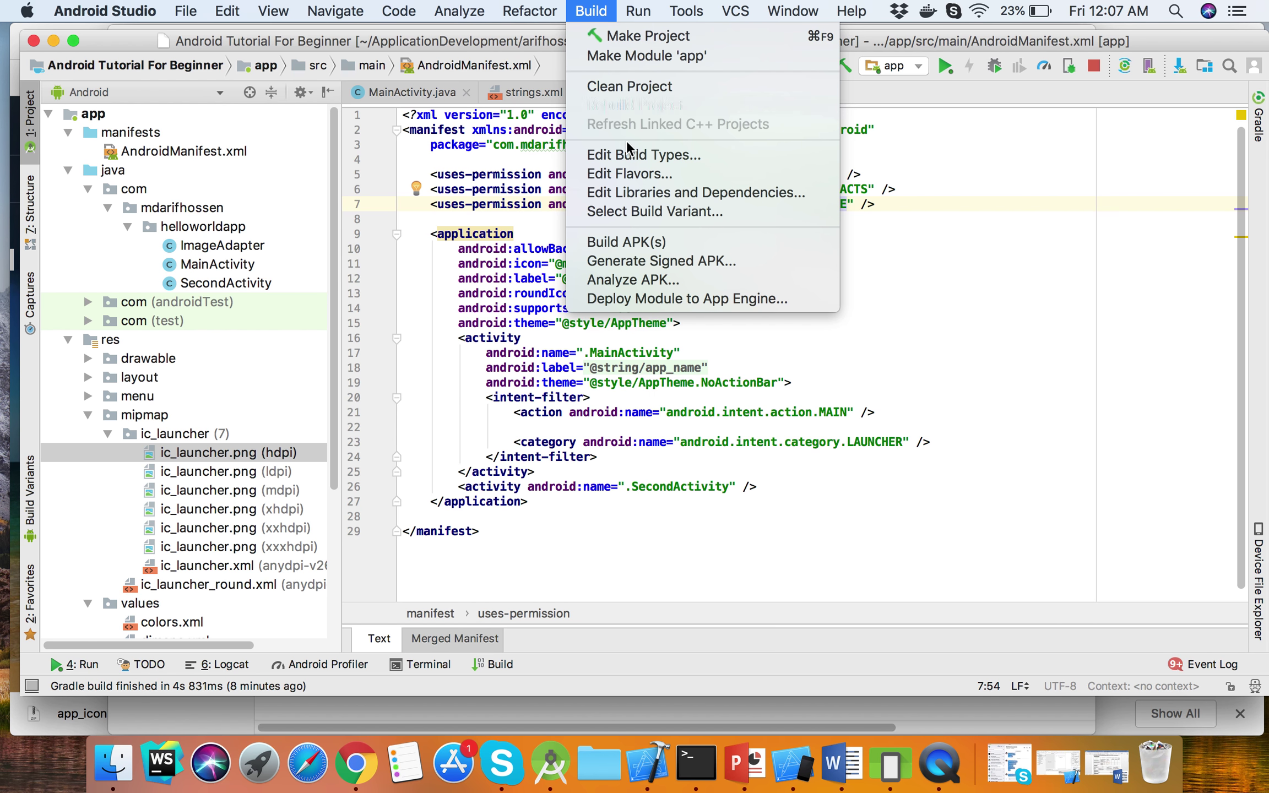
{"action": "left_click", "coordinate": [649, 263]}
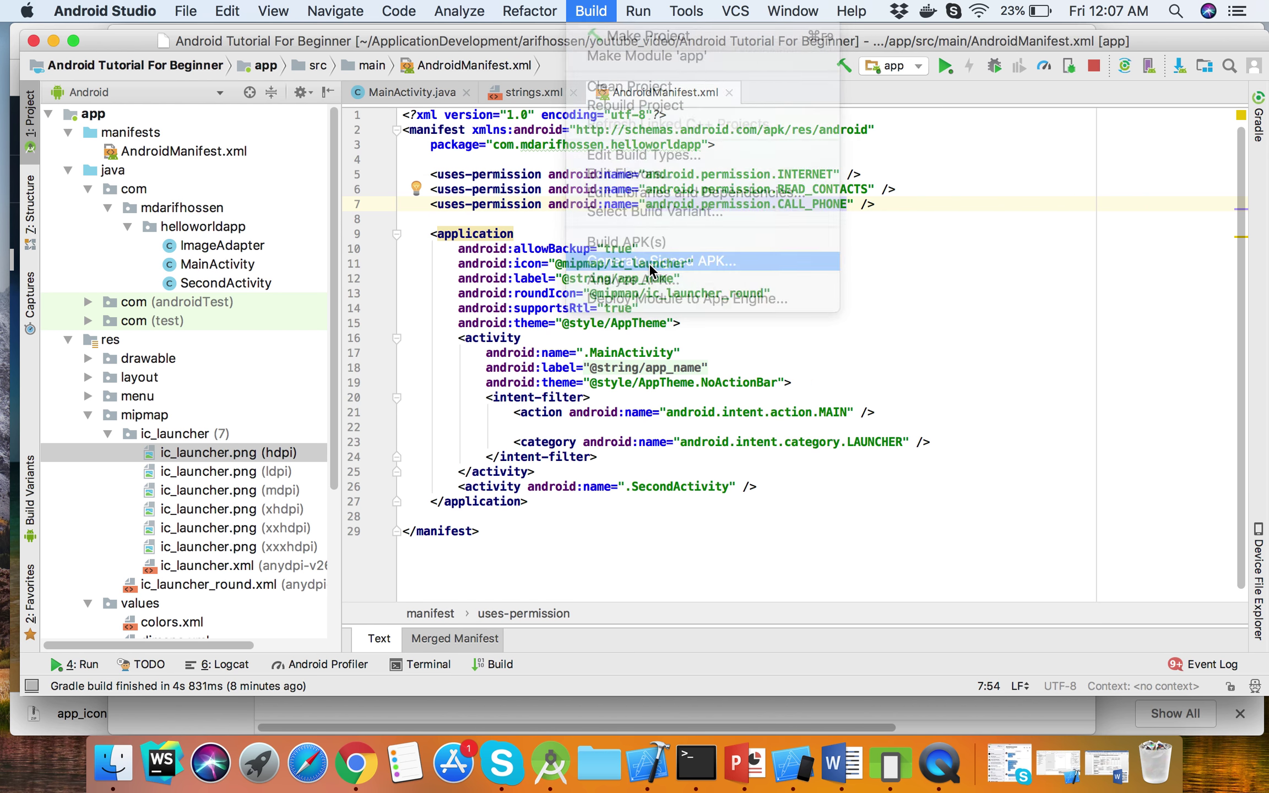
{"action": "left_click_drag", "start_coordinate": [602, 216], "coordinate": [528, 177]}
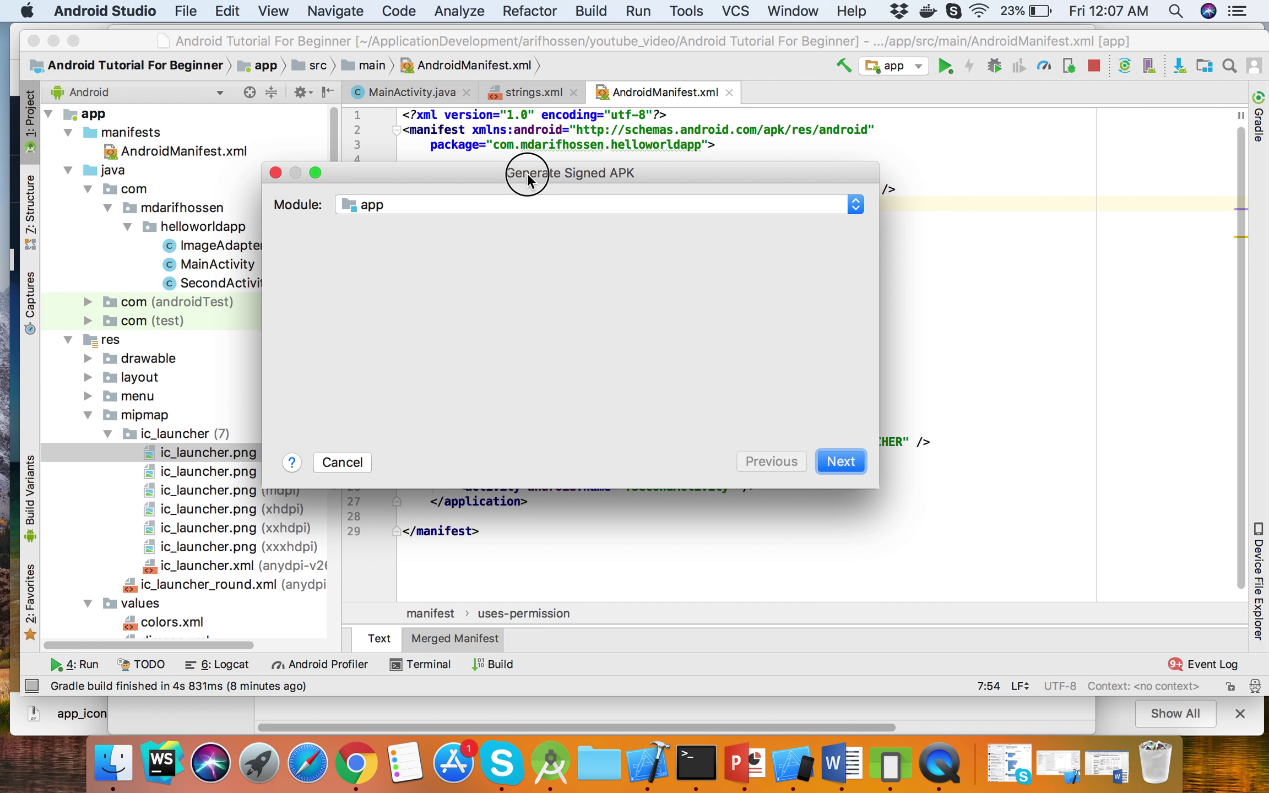
- Advance to the key store page and begin creating a new key store
{"action": "left_click", "coordinate": [846, 462]}
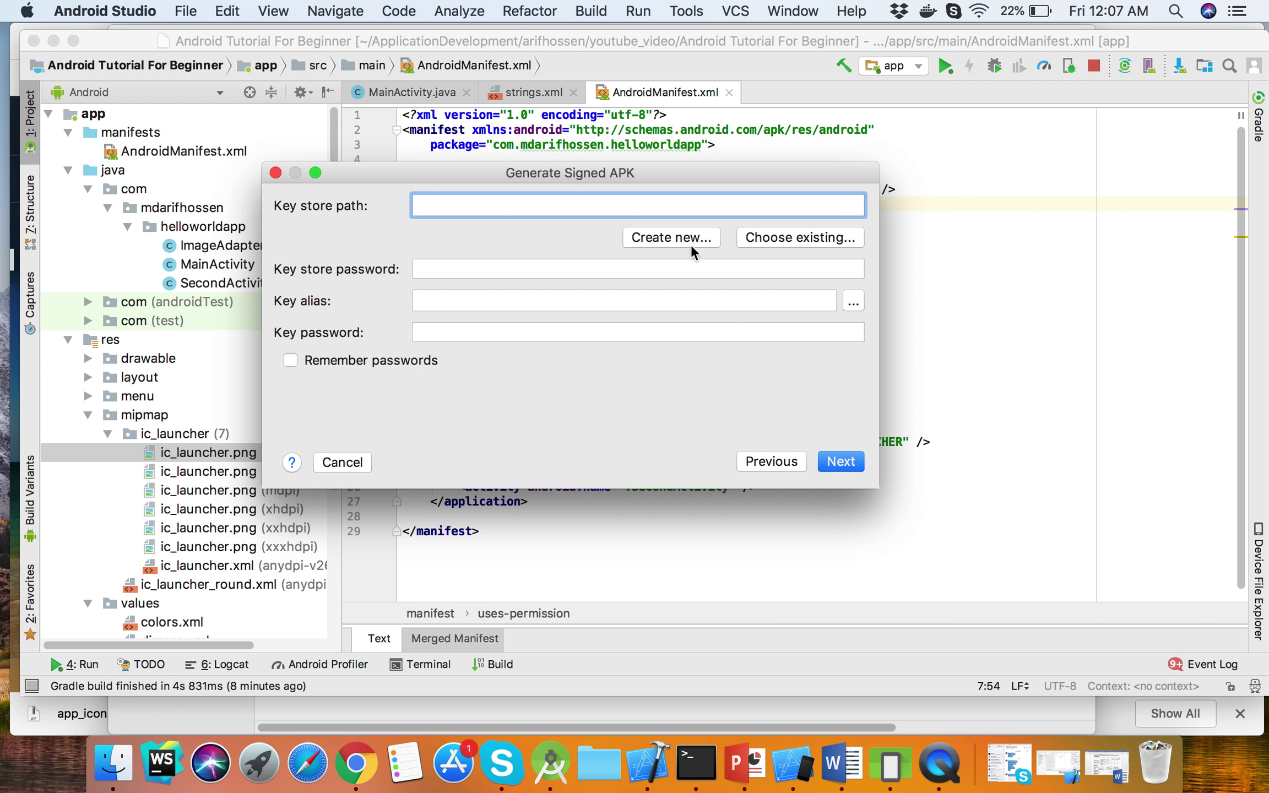
{"action": "left_click", "coordinate": [670, 240]}
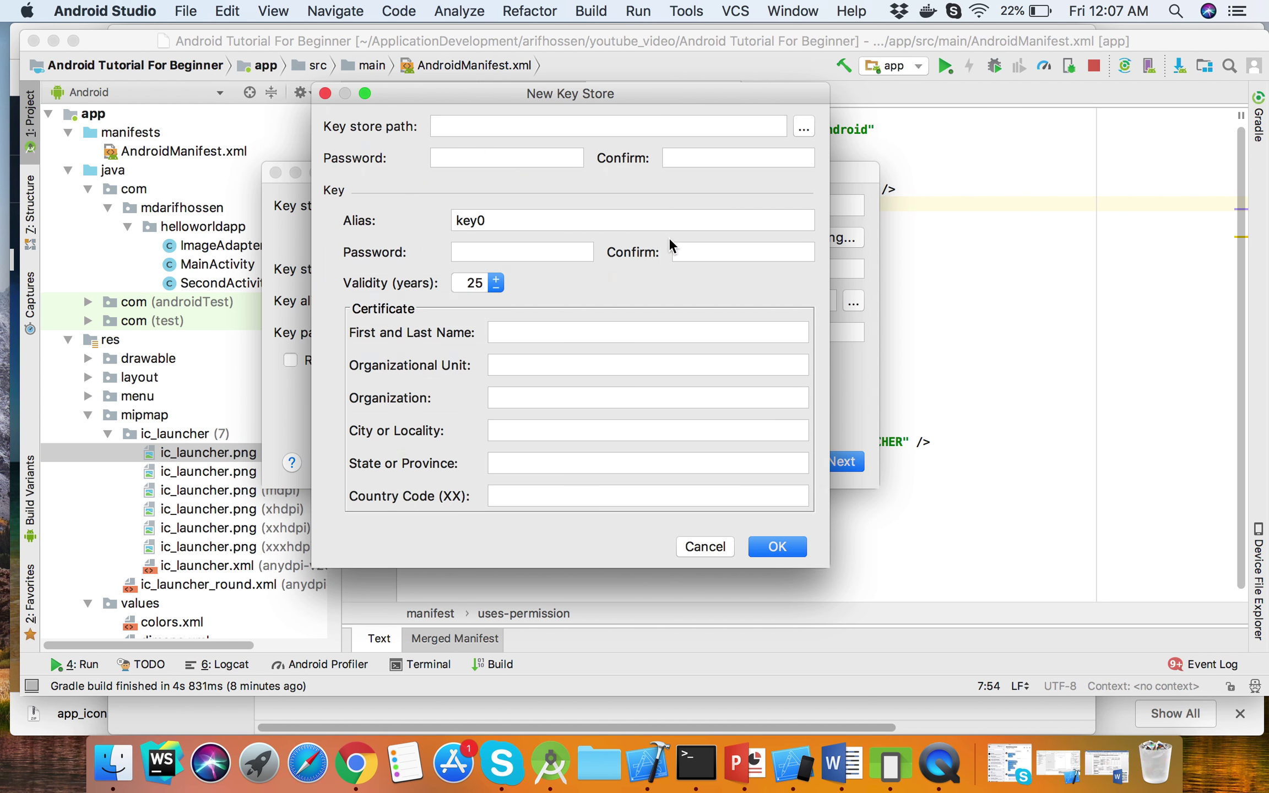
- Save the new key store file on the Desktop as AndroidTutorialApp_Keystore
{"action": "left_click", "coordinate": [802, 127]}
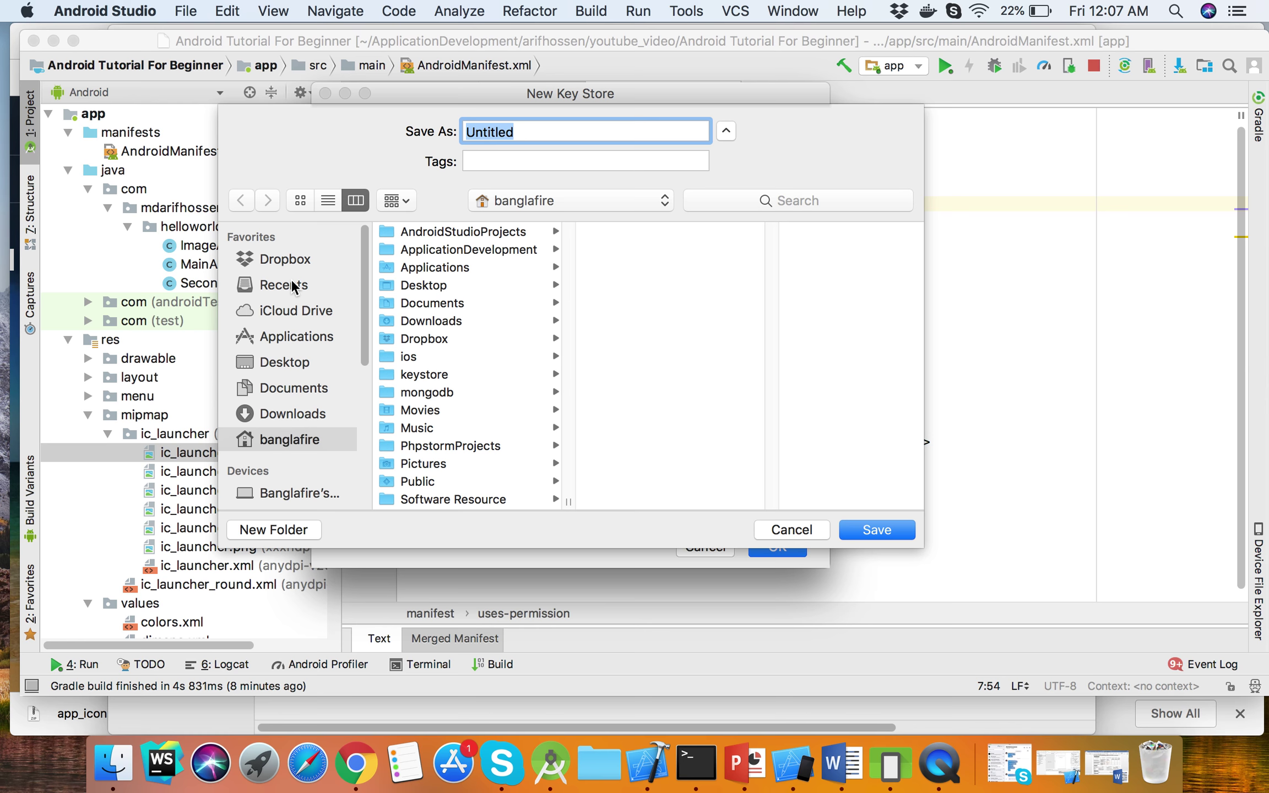
{"action": "left_click", "coordinate": [300, 361]}
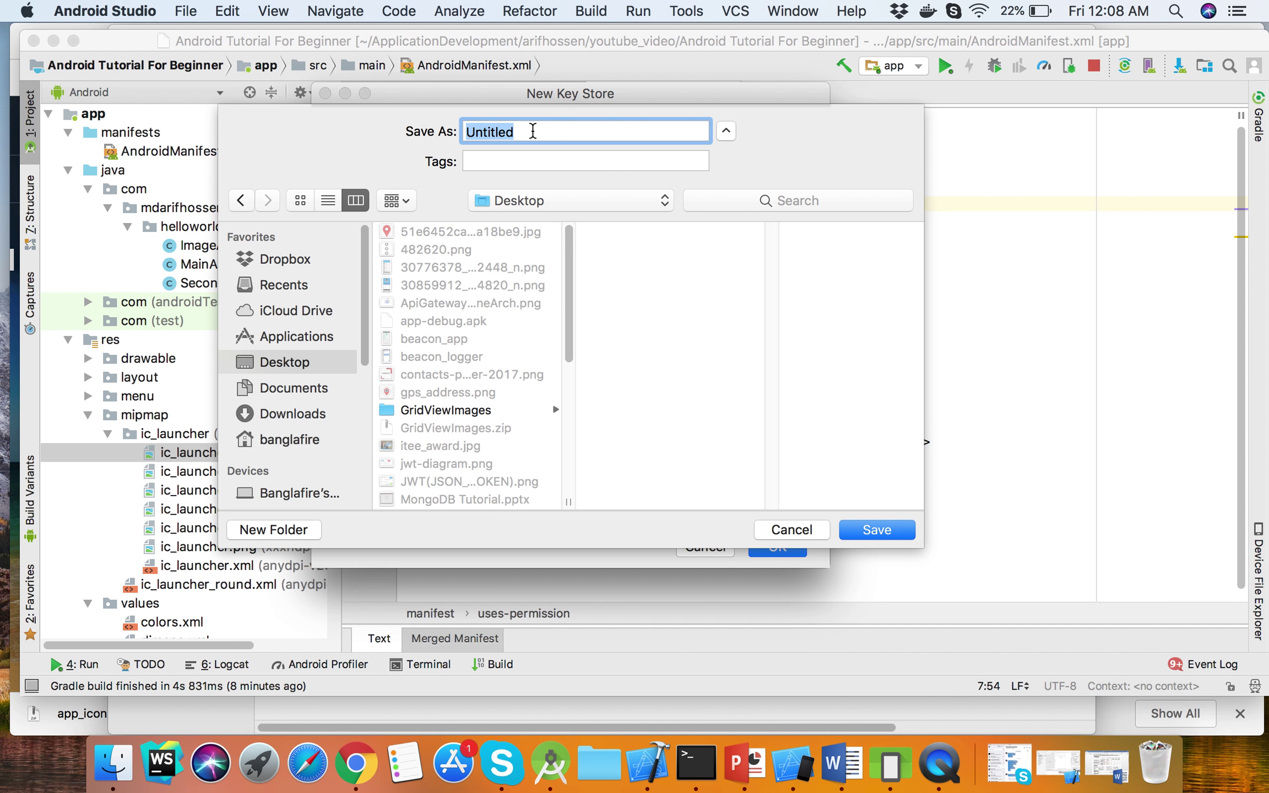
{"action": "type", "text": "hello"}
{"action": "key", "text": "BackSpace"}
{"action": "key", "text": "BackSpace"}
{"action": "key", "text": "BackSpace"}
{"action": "key", "text": "BackSpace"}
{"action": "key", "text": "BackSpace"}
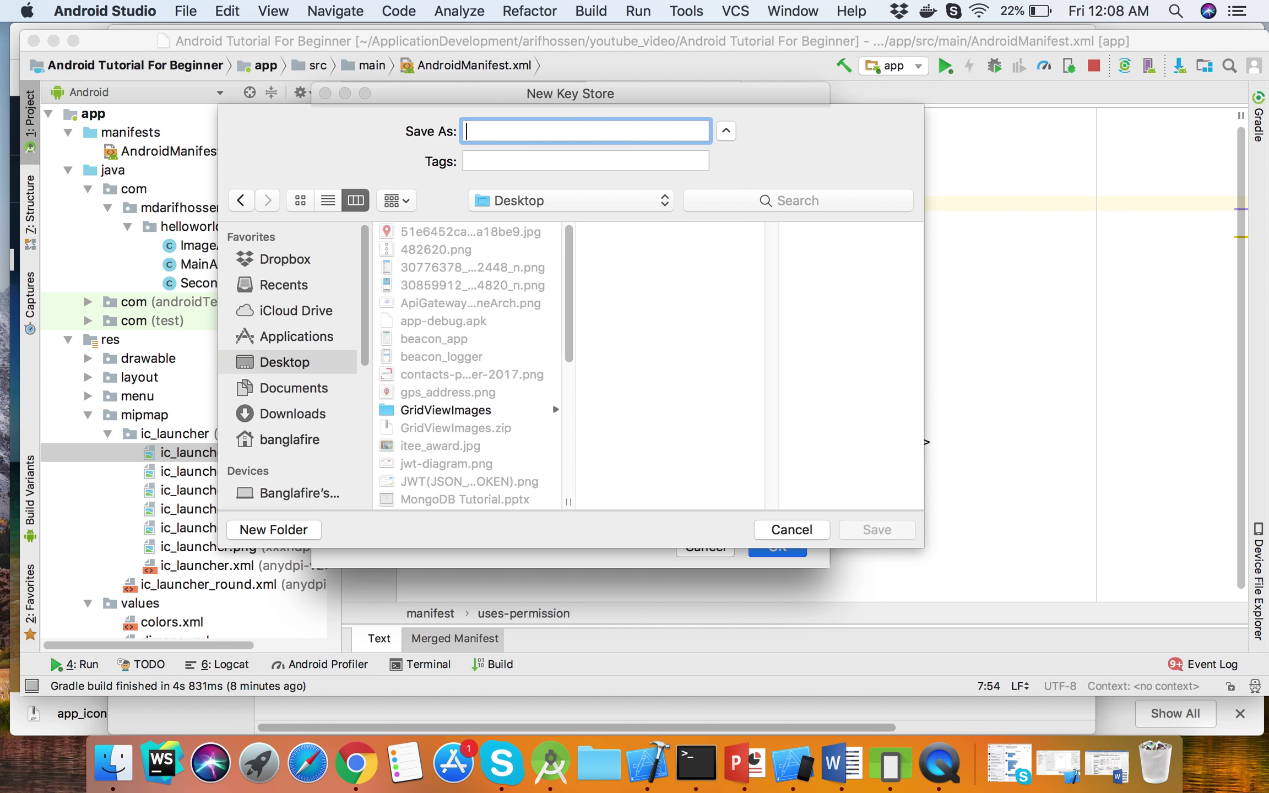
{"action": "type", "text": "AND"}
{"action": "key", "text": "BackSpace"}
{"action": "key", "text": "BackSpace"}
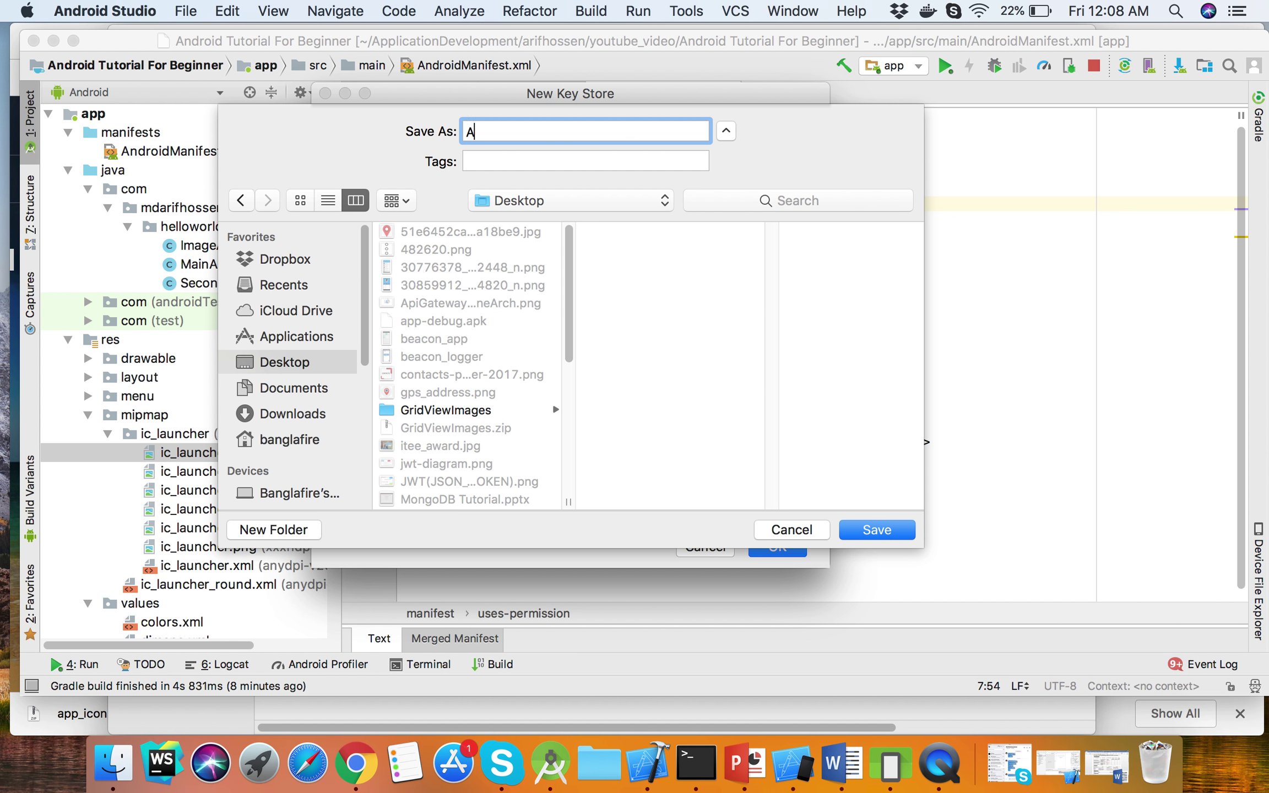
{"action": "type", "text": "NDR"}
{"action": "key", "text": "BackSpace"}
{"action": "key", "text": "BackSpace"}
{"action": "key", "text": "BackSpace"}
{"action": "type", "text": "ndroid"}
{"action": "type", "text": "Tutoria"}
{"action": "type", "text": "l"}
{"action": "type", "text": "App"}
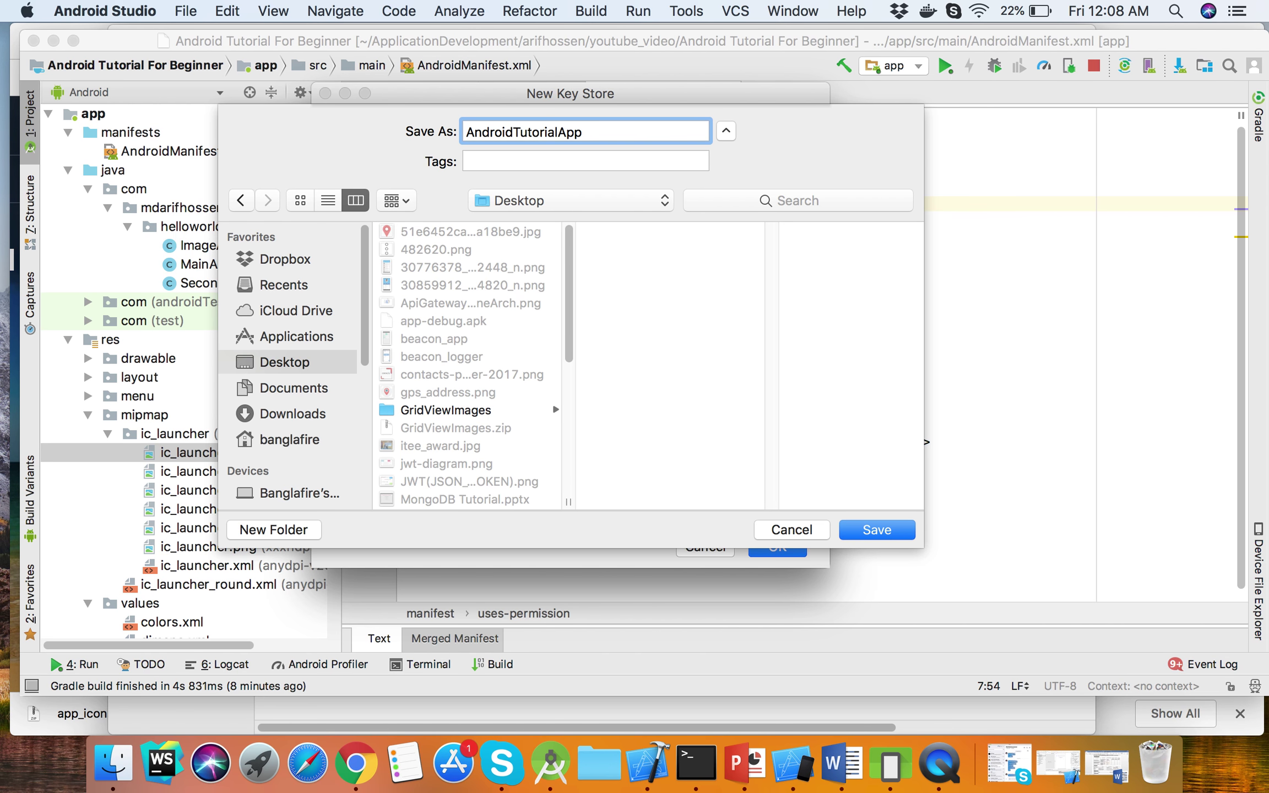
{"action": "type", "text": "_Keysto"}
{"action": "type", "text": "re"}
{"action": "double_click", "coordinate": [652, 134]}
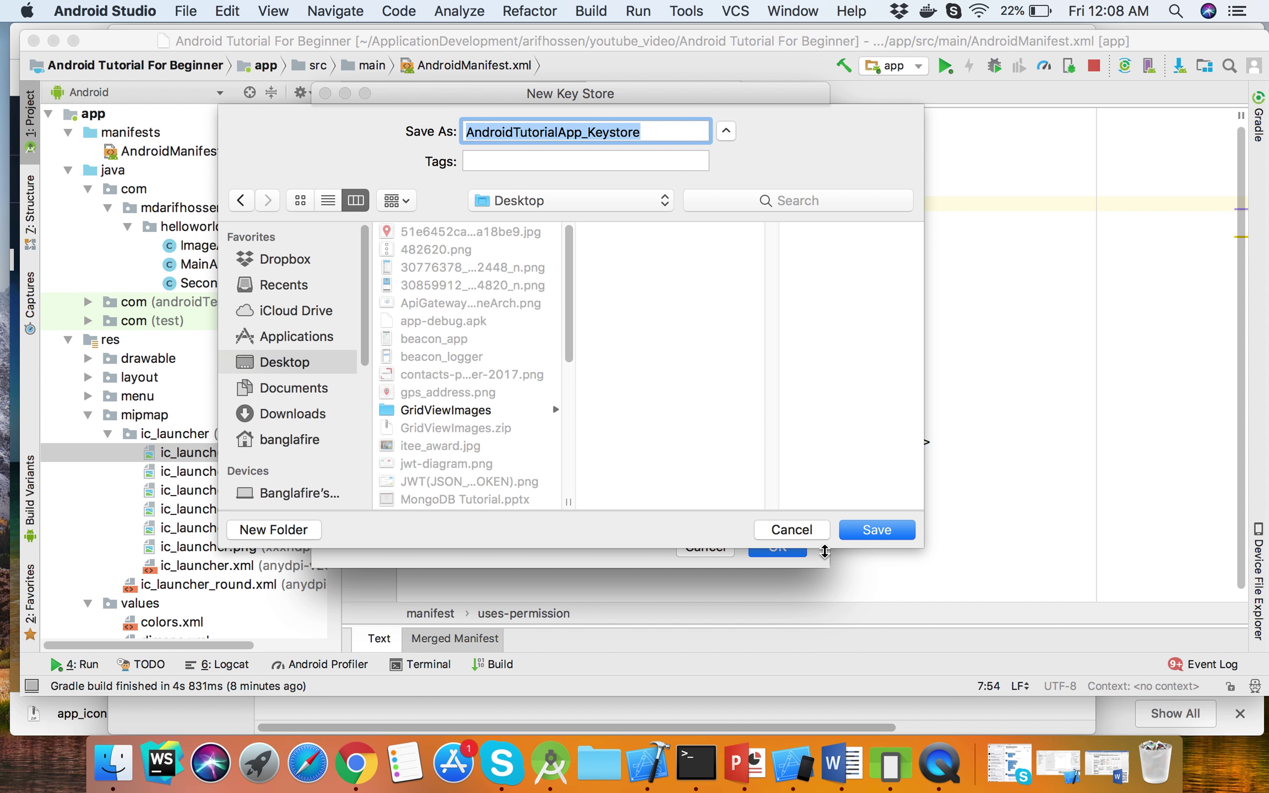
{"action": "left_click", "coordinate": [876, 529]}
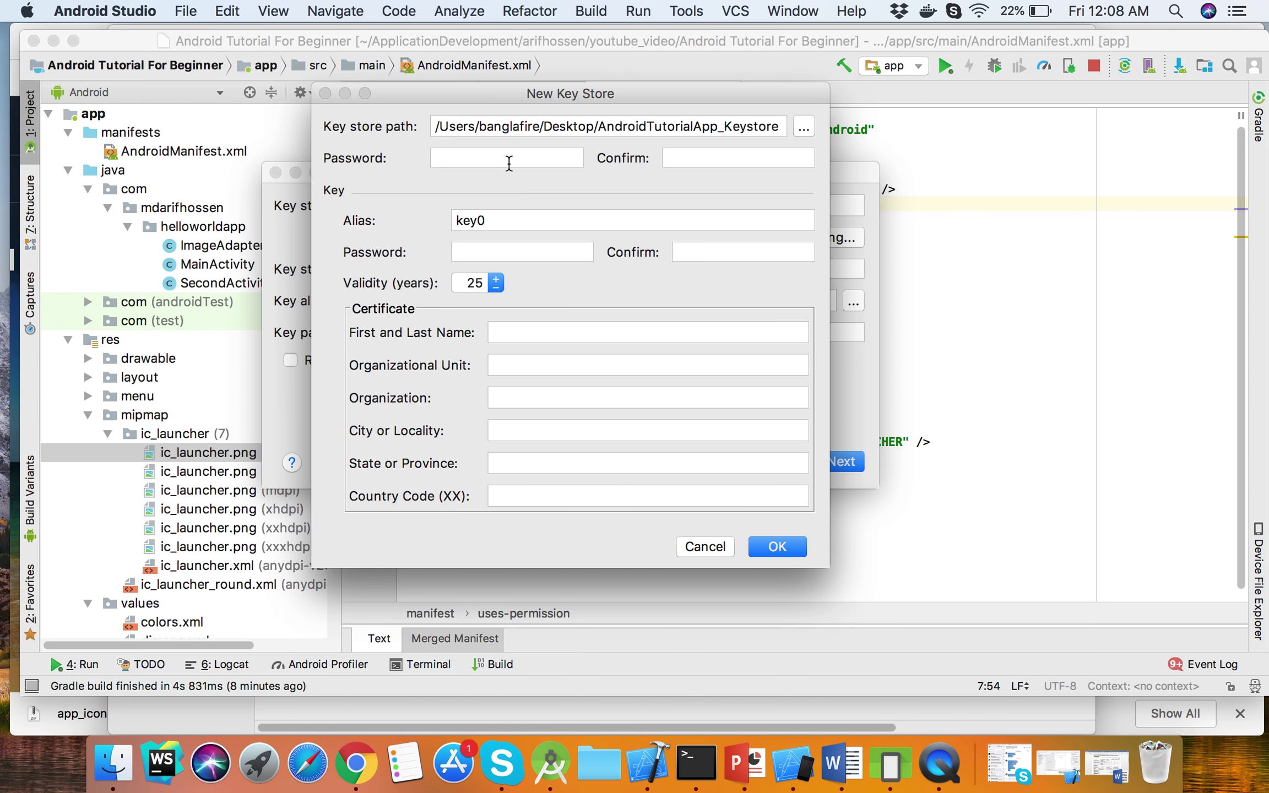
- Enter and confirm the key store password
{"action": "left_click", "coordinate": [476, 159]}
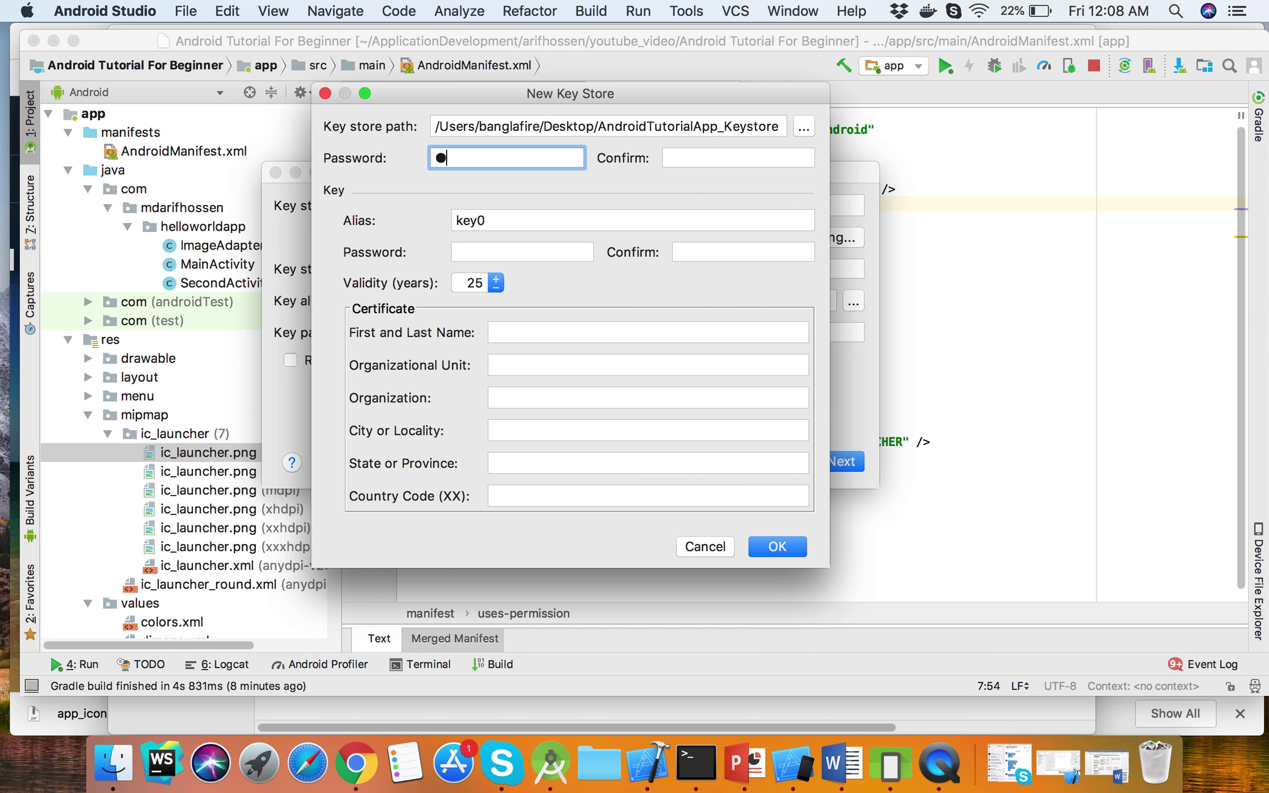
{"action": "left_click", "coordinate": [685, 162]}
{"action": "left_click_drag", "start_coordinate": [508, 162], "coordinate": [411, 159]}
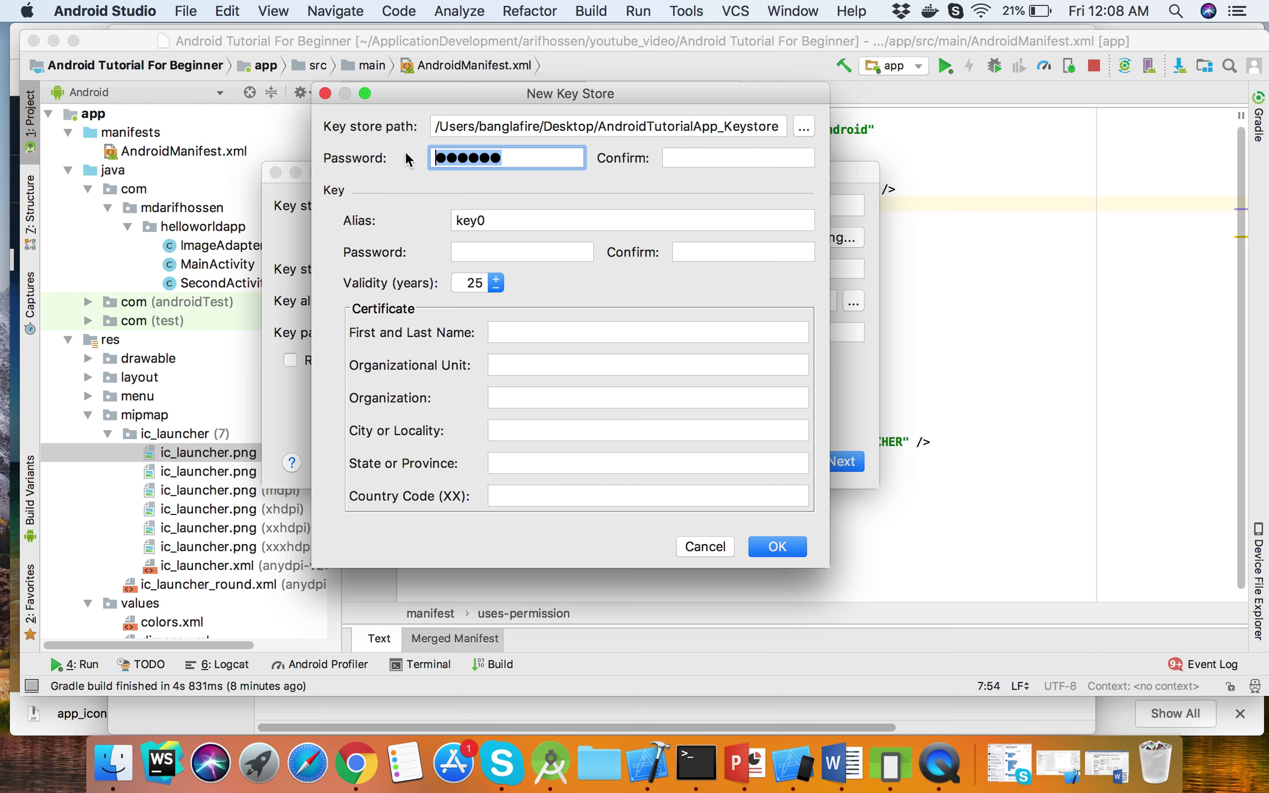
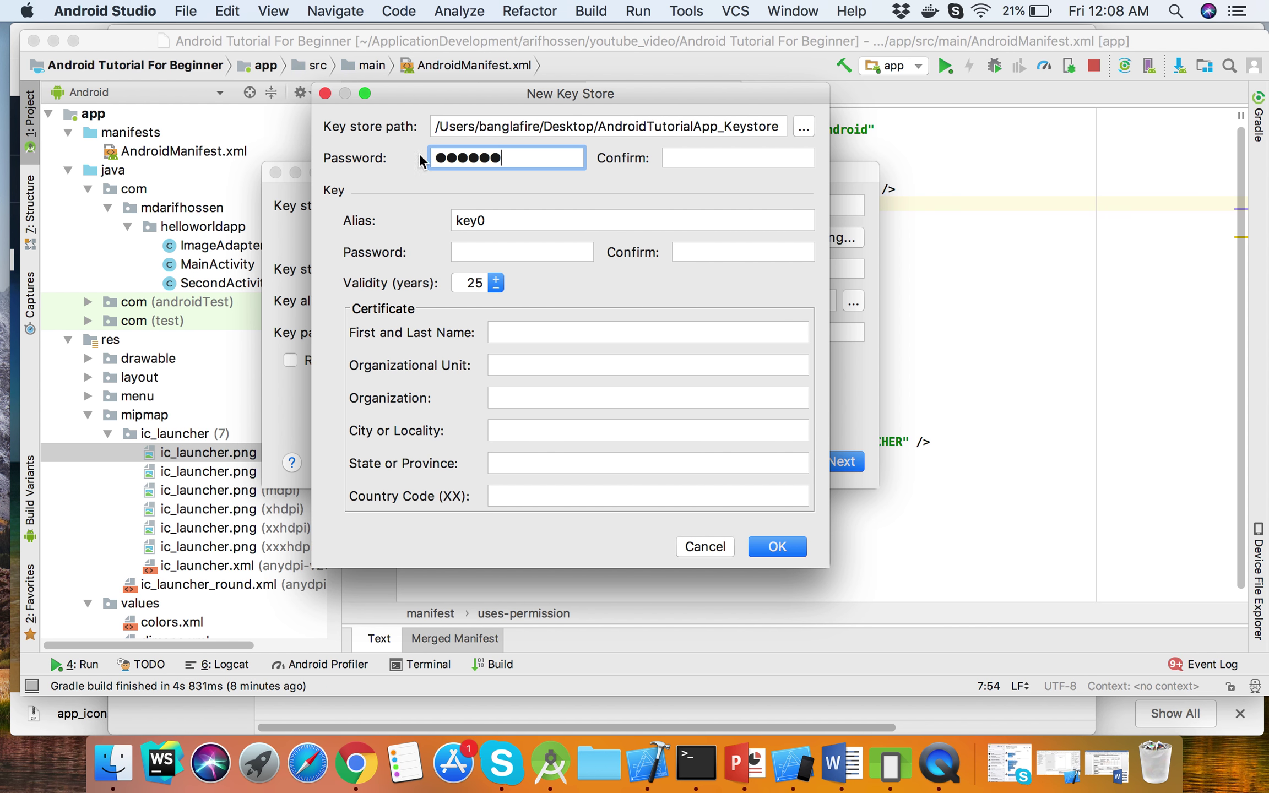
{"action": "left_click", "coordinate": [700, 162]}
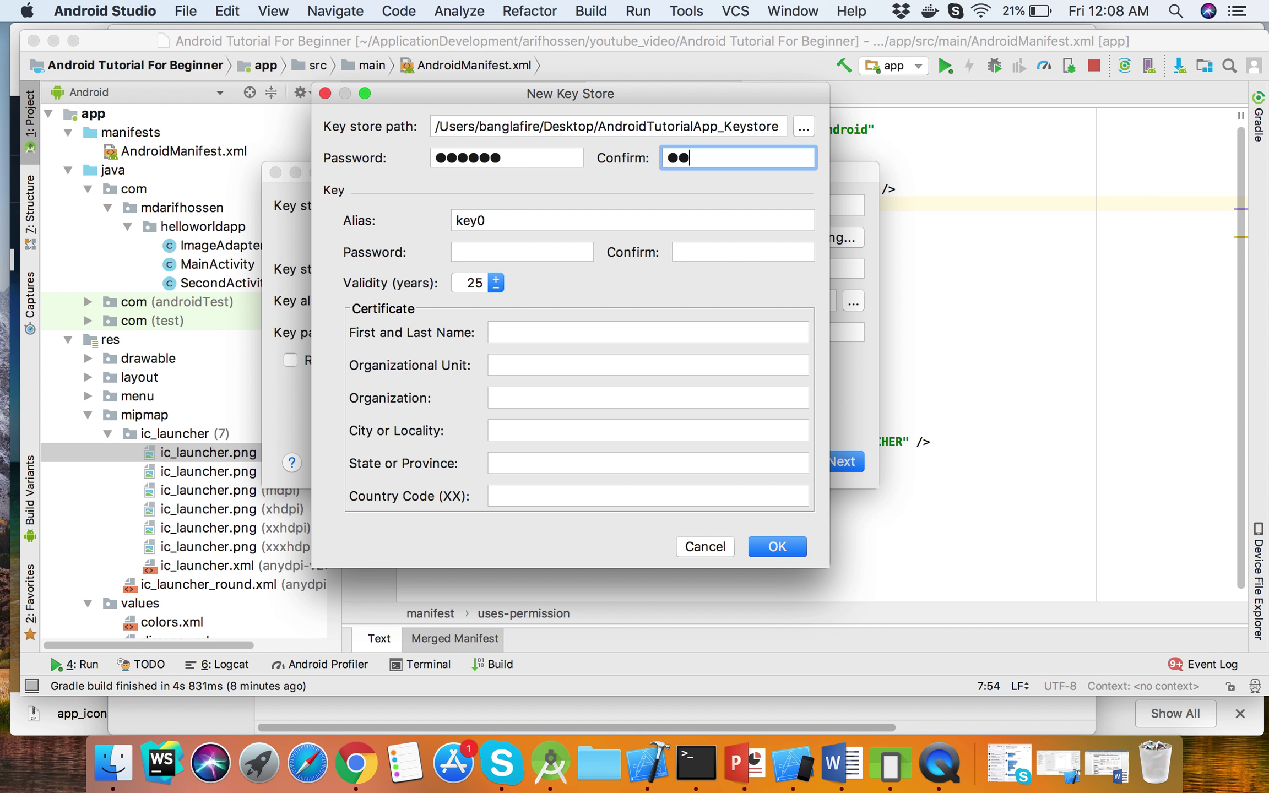
- Change the alias to key0123 and enter and confirm the key password
{"action": "left_click_drag", "start_coordinate": [474, 220], "coordinate": [502, 222]}
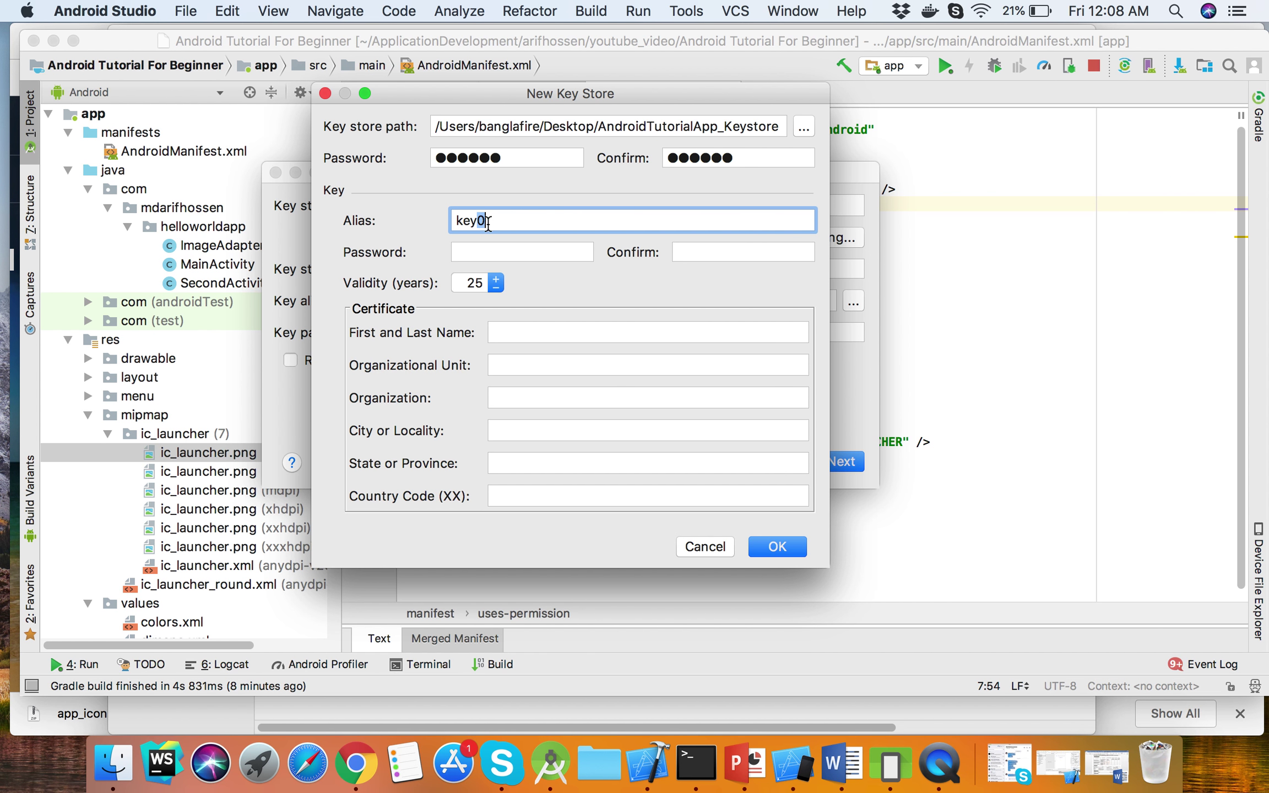
{"action": "left_click", "coordinate": [502, 222]}
{"action": "left_click", "coordinate": [478, 252]}
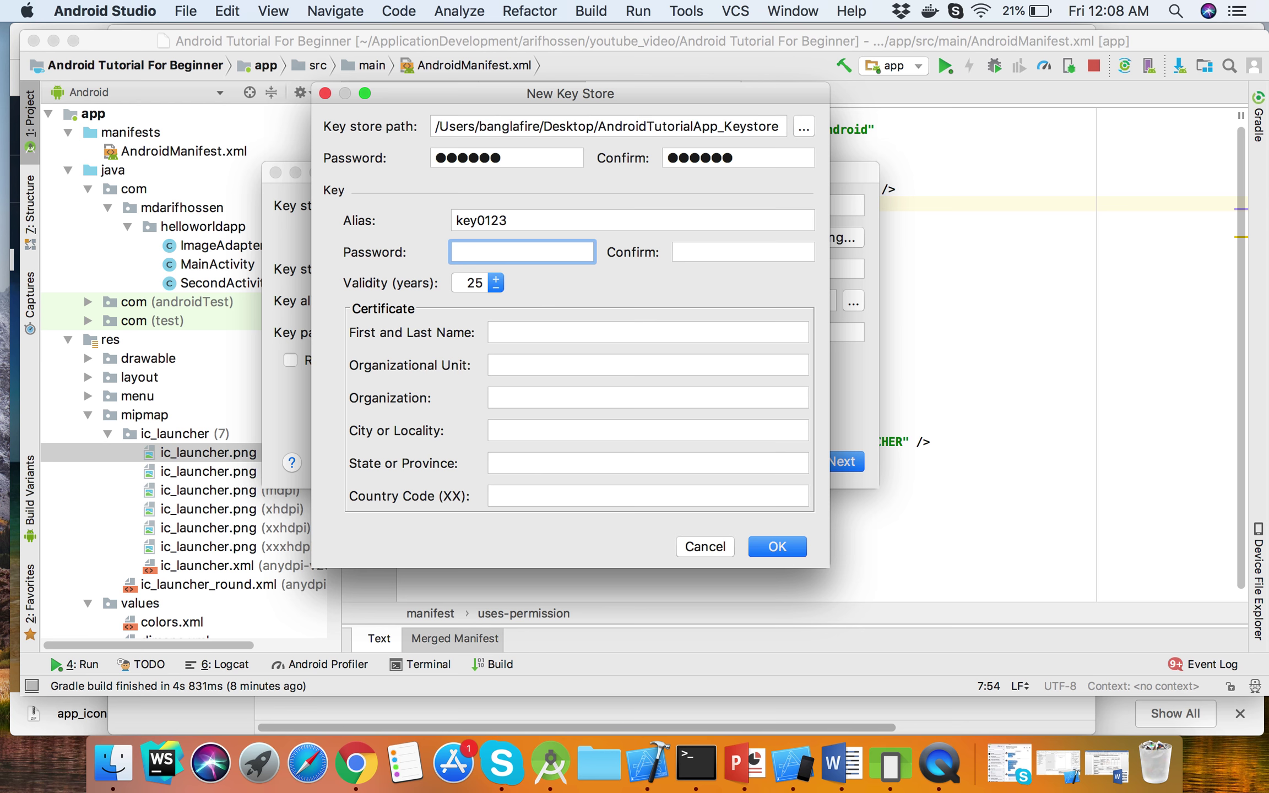
{"action": "left_click", "coordinate": [712, 251]}
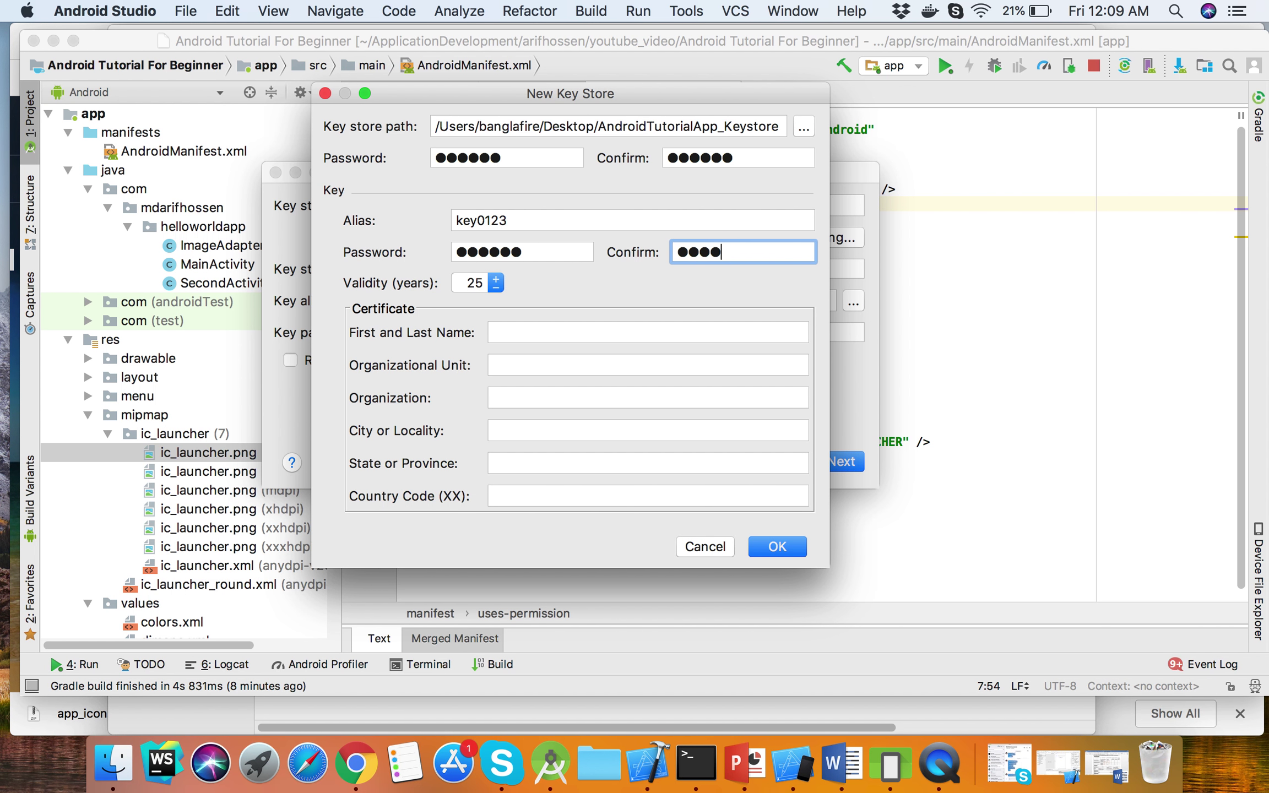
- Enter the certificate owner's full name and organizational unit Software
{"action": "left_click", "coordinate": [528, 336]}
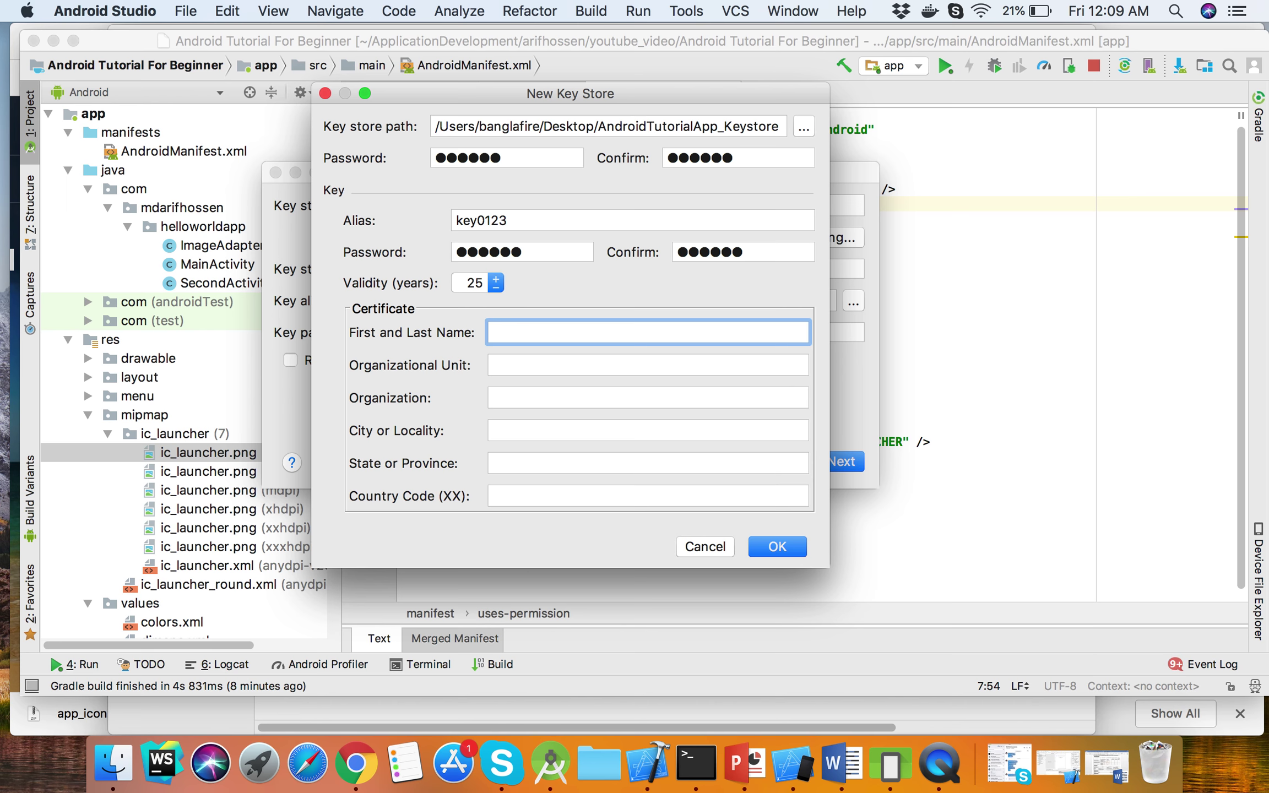
{"action": "key", "text": "Tab"}
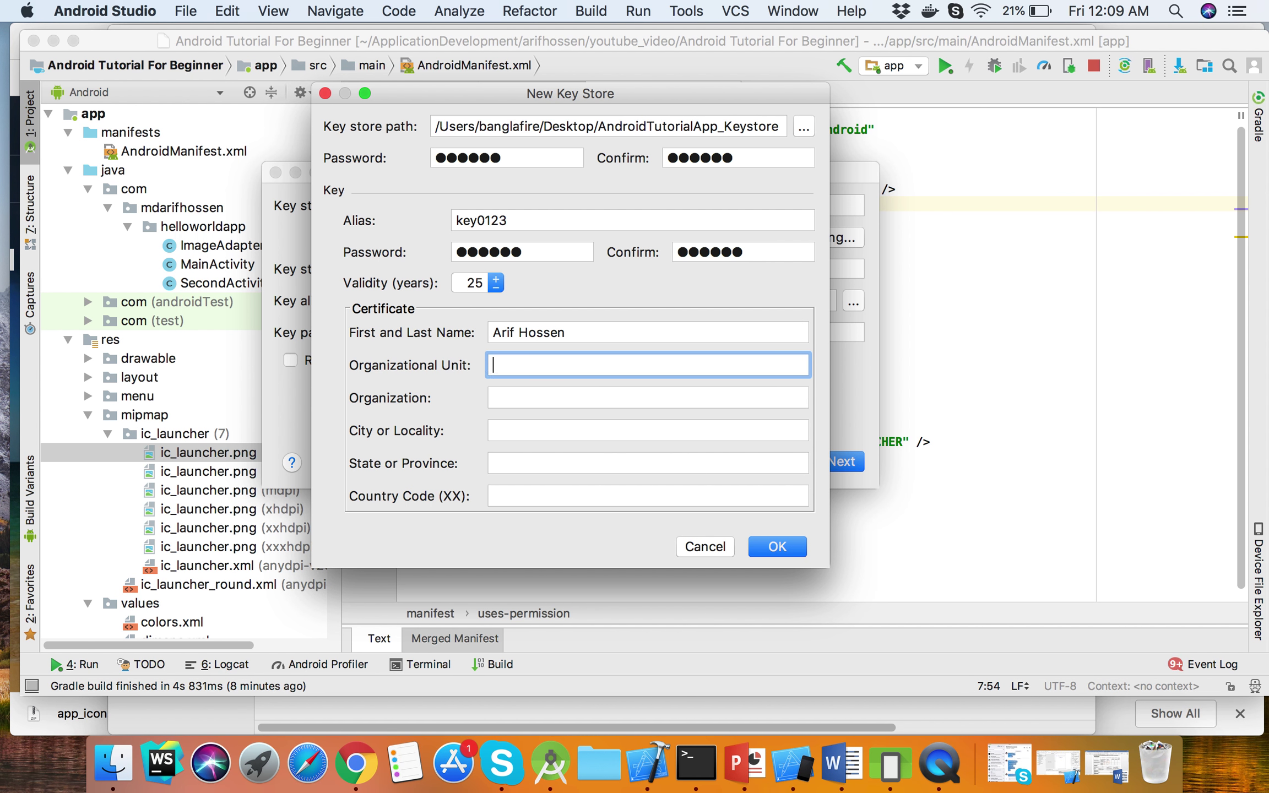
{"action": "type", "text": "S"}
{"action": "key", "text": "BackSpace"}
{"action": "type", "text": "Codeshare"}
{"action": "type", "text": ".info"}
{"action": "key", "text": "Tab"}
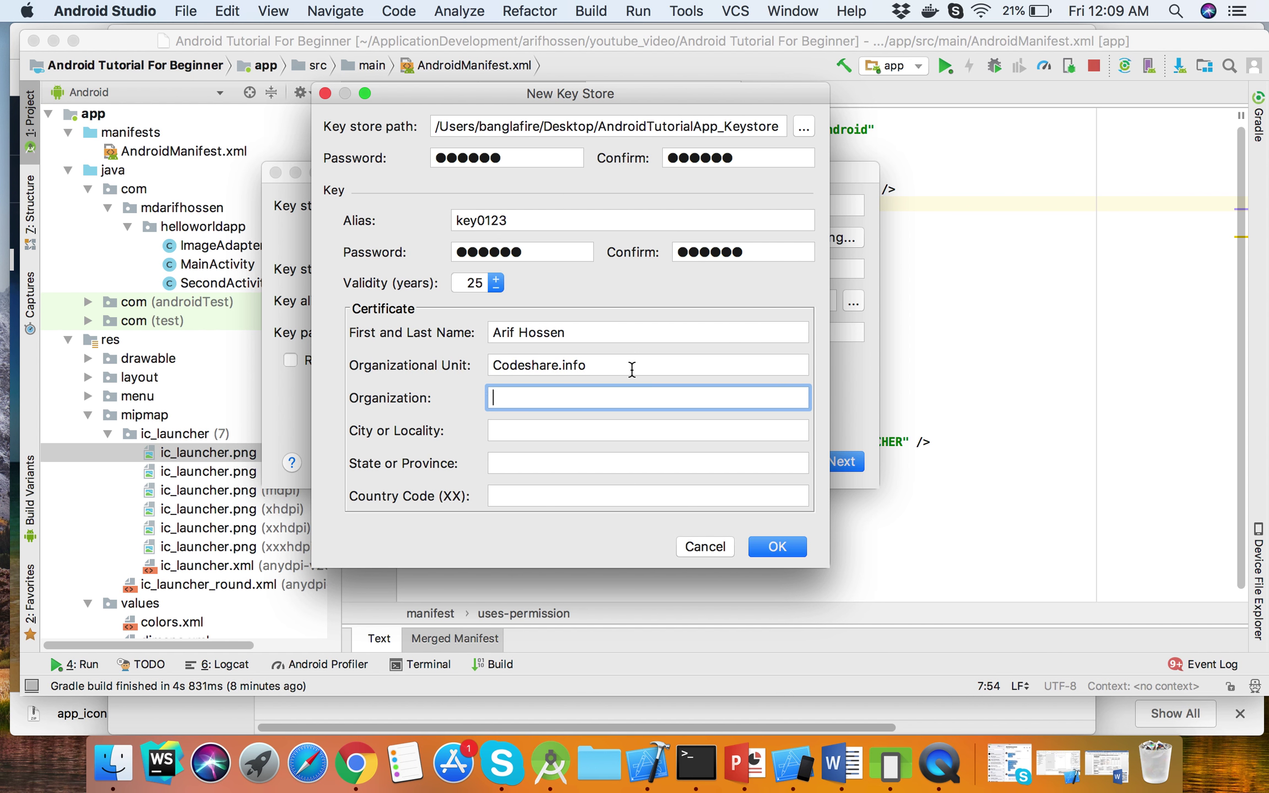
{"action": "left_click_drag", "start_coordinate": [587, 364], "coordinate": [495, 364]}
{"action": "type", "text": "s"}
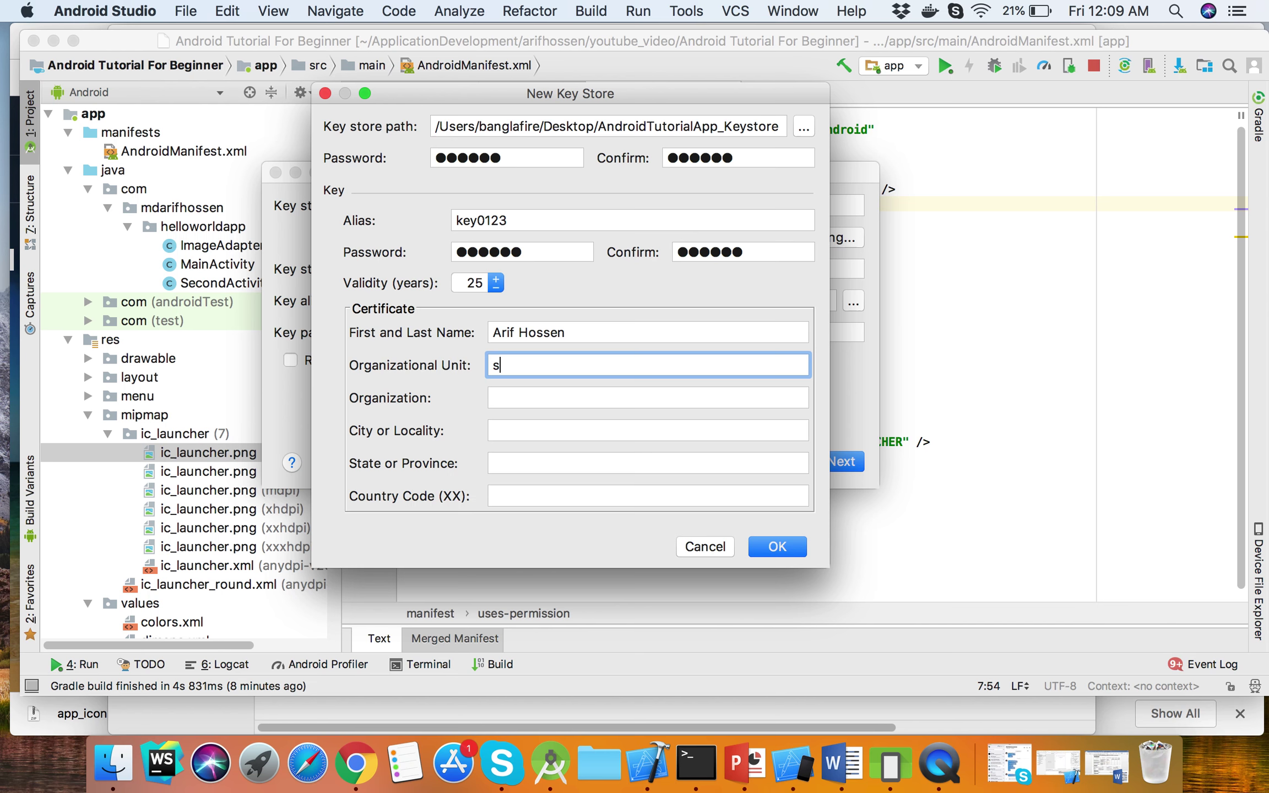
{"action": "key", "text": "BackSpace"}
{"action": "type", "text": "Software"}
{"action": "key", "text": "Tab"}
{"action": "type", "text": "Code"}
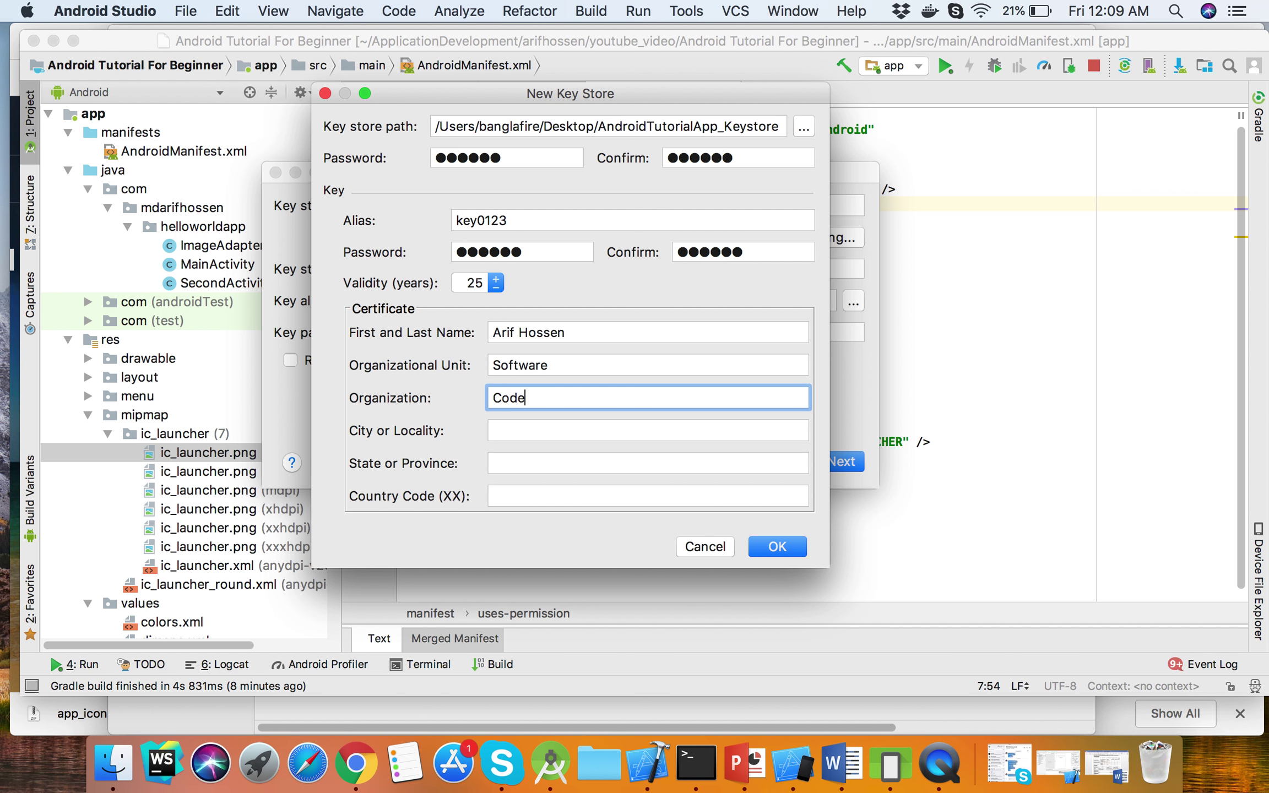
{"action": "type", "text": "share "}
{"action": "type", "text": "Inc"}
- Add organization Codeshare Inc, Dhaka, Bangladesh, country code 0088, and confirm
{"action": "key", "text": "Tab"}
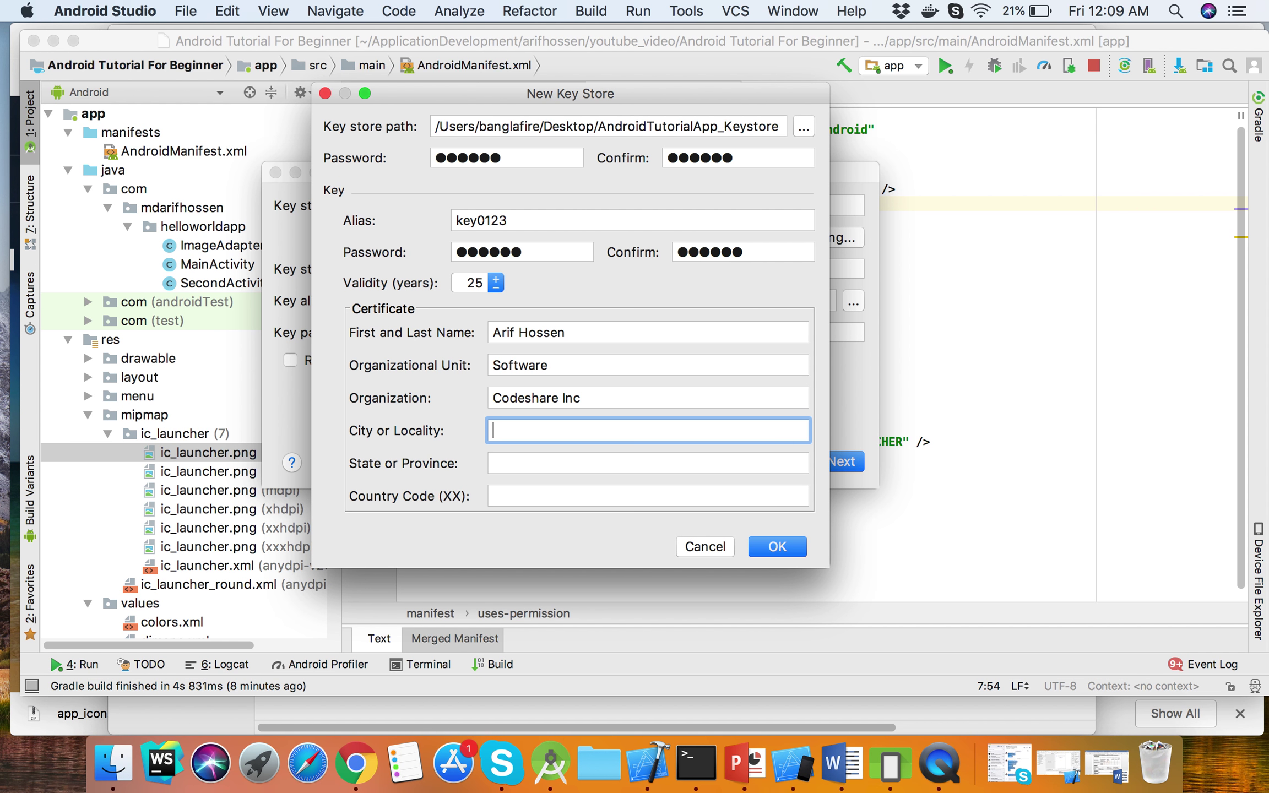
{"action": "type", "text": "Dhak"}
{"action": "type", "text": "a"}
{"action": "key", "text": "Tab"}
{"action": "type", "text": "Bang"}
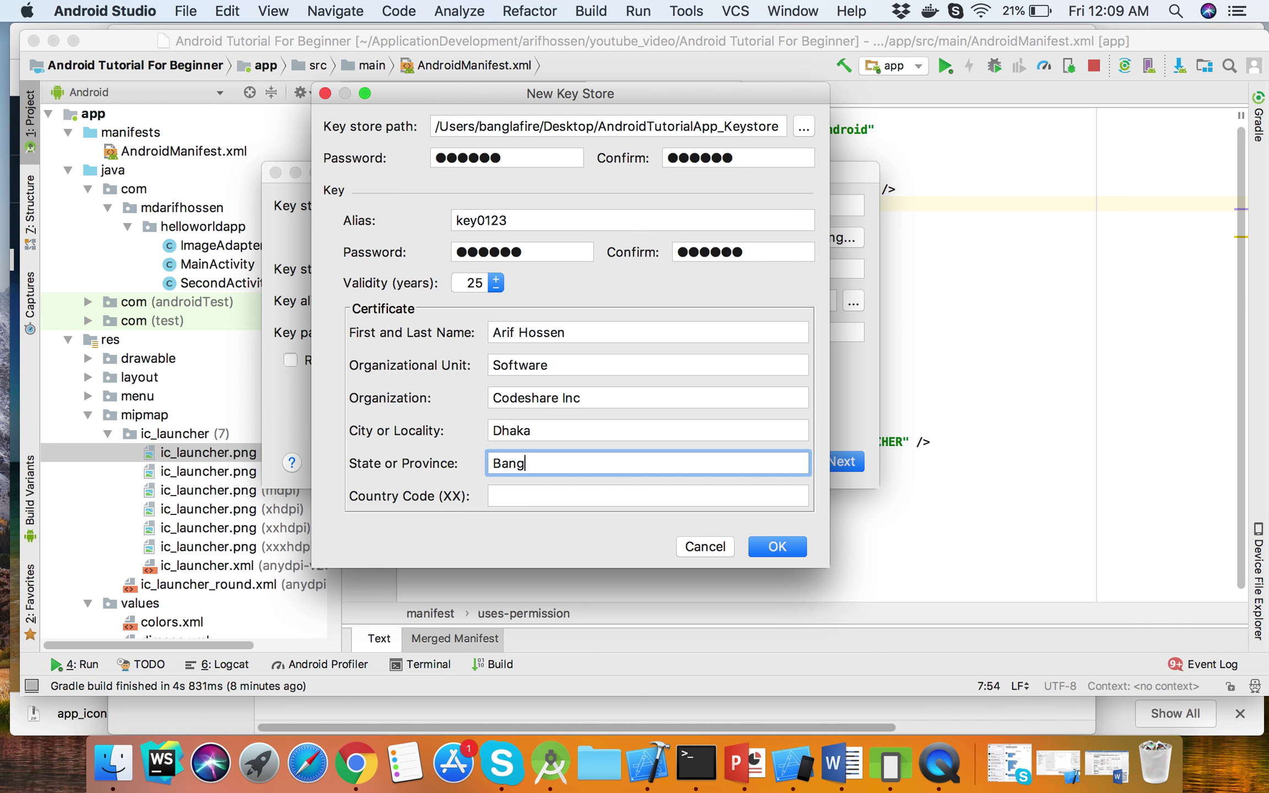
{"action": "type", "text": "ladesh"}
{"action": "key", "text": "Tab"}
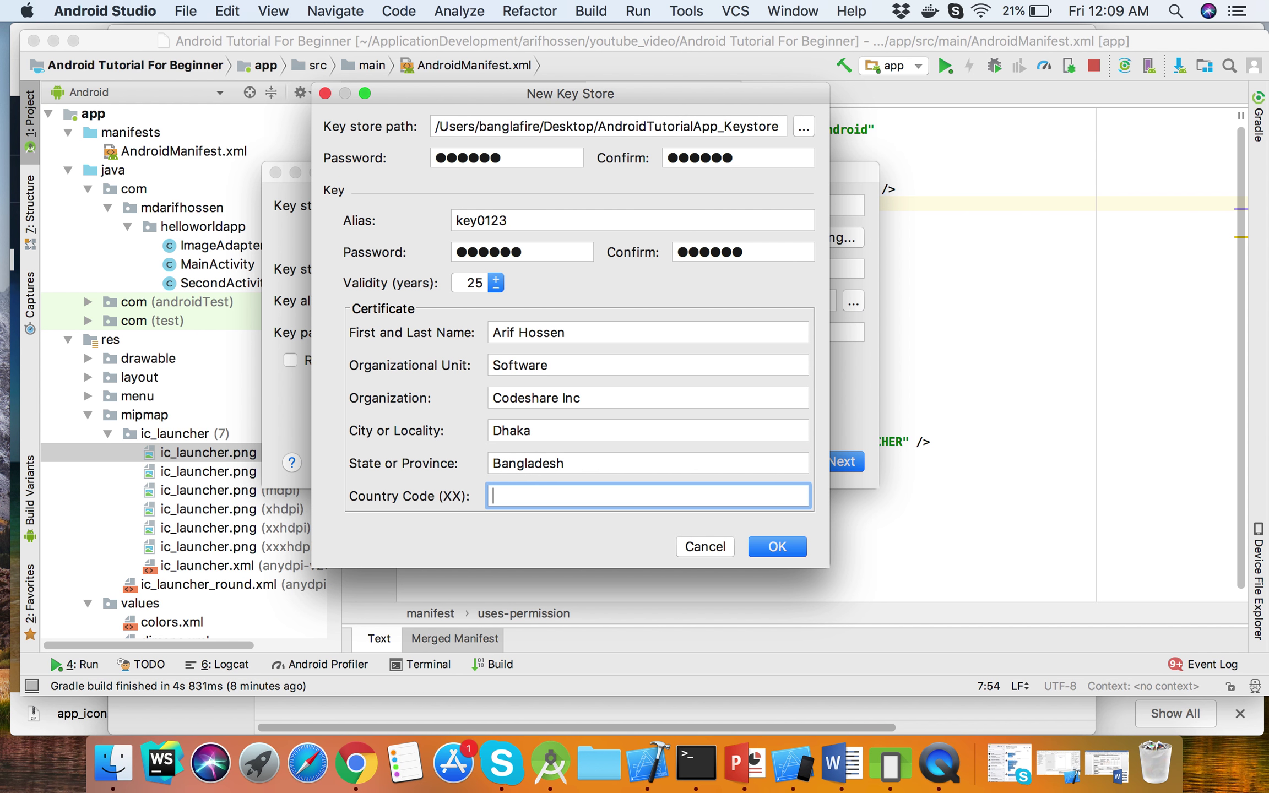
{"action": "type", "text": "00"}
{"action": "type", "text": "88"}
{"action": "left_click", "coordinate": [785, 548]}
- Create the key store, remember its passwords, and advance to the destination page
{"action": "left_click", "coordinate": [785, 549]}
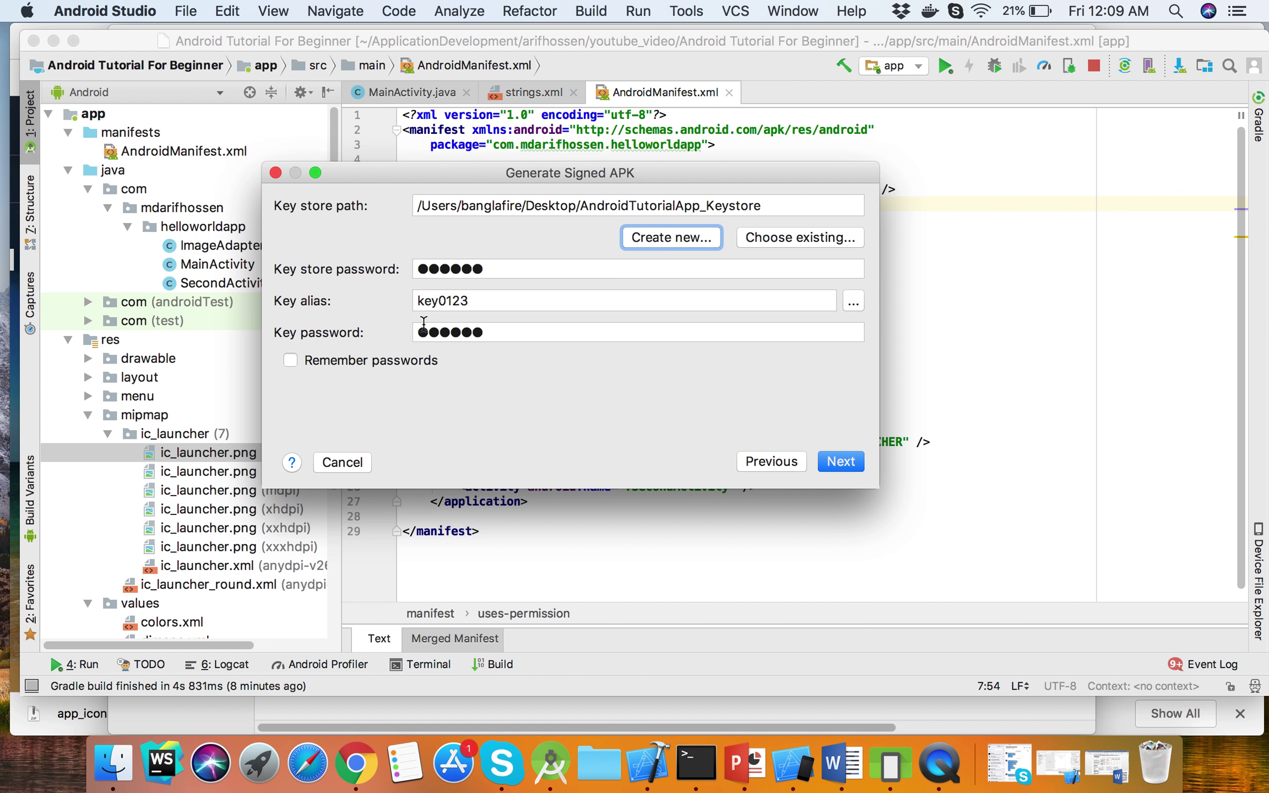
{"action": "left_click", "coordinate": [291, 360]}
{"action": "left_click", "coordinate": [841, 463]}
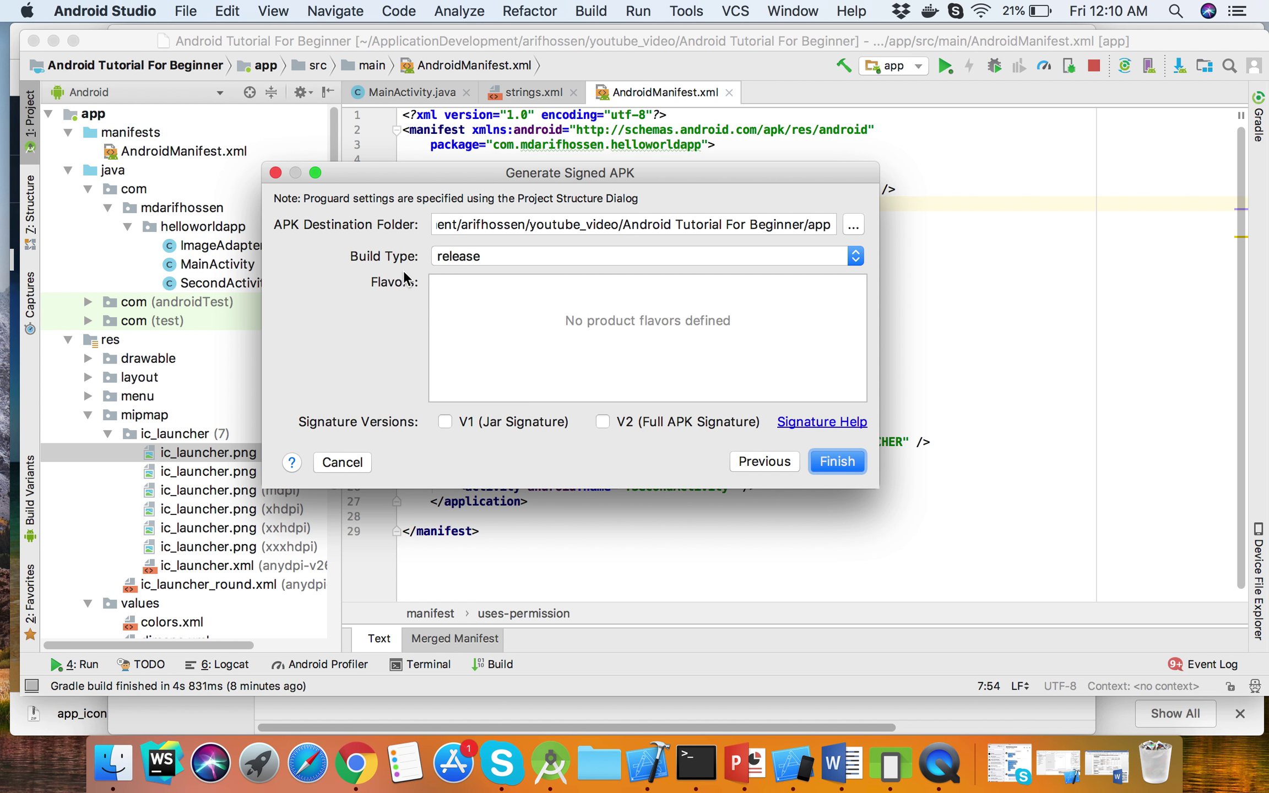
- Build the release APK with V1 and V2 signatures enabled
{"action": "left_click", "coordinate": [548, 255]}
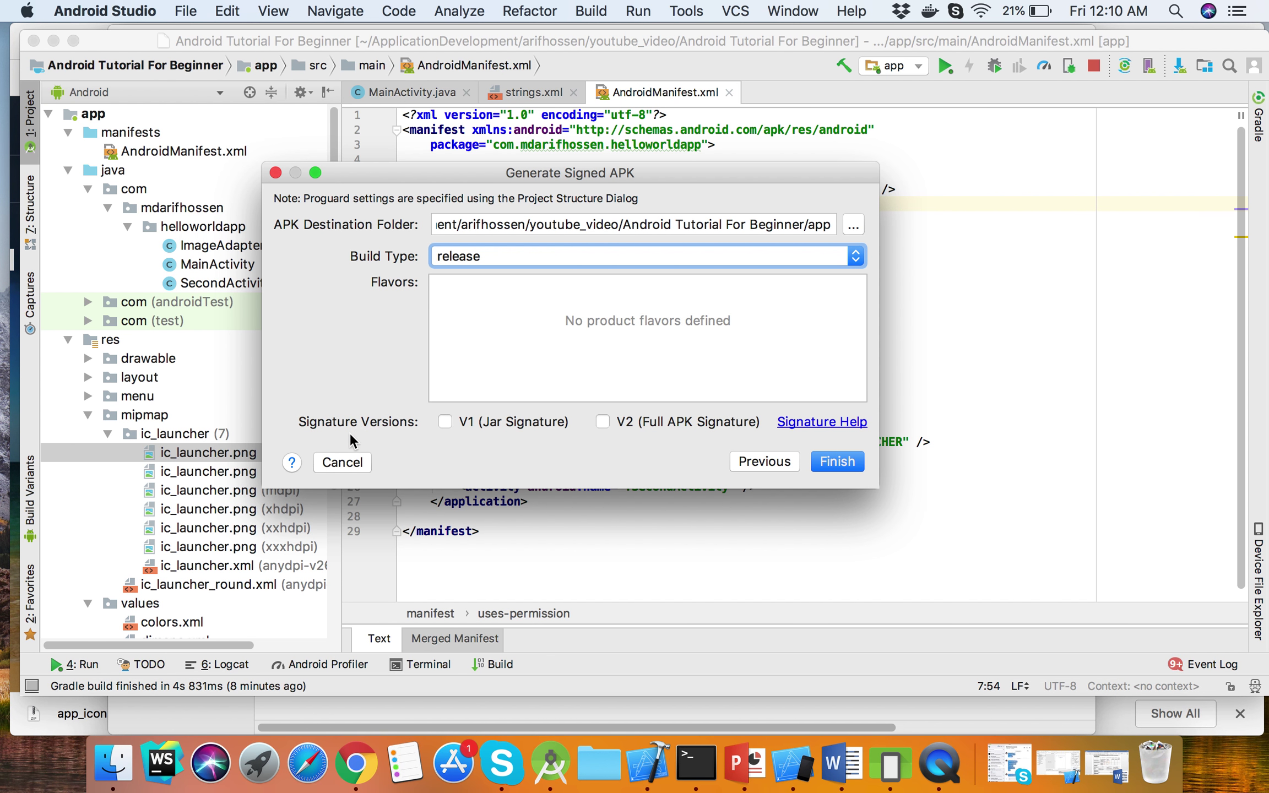
{"action": "left_click", "coordinate": [445, 421]}
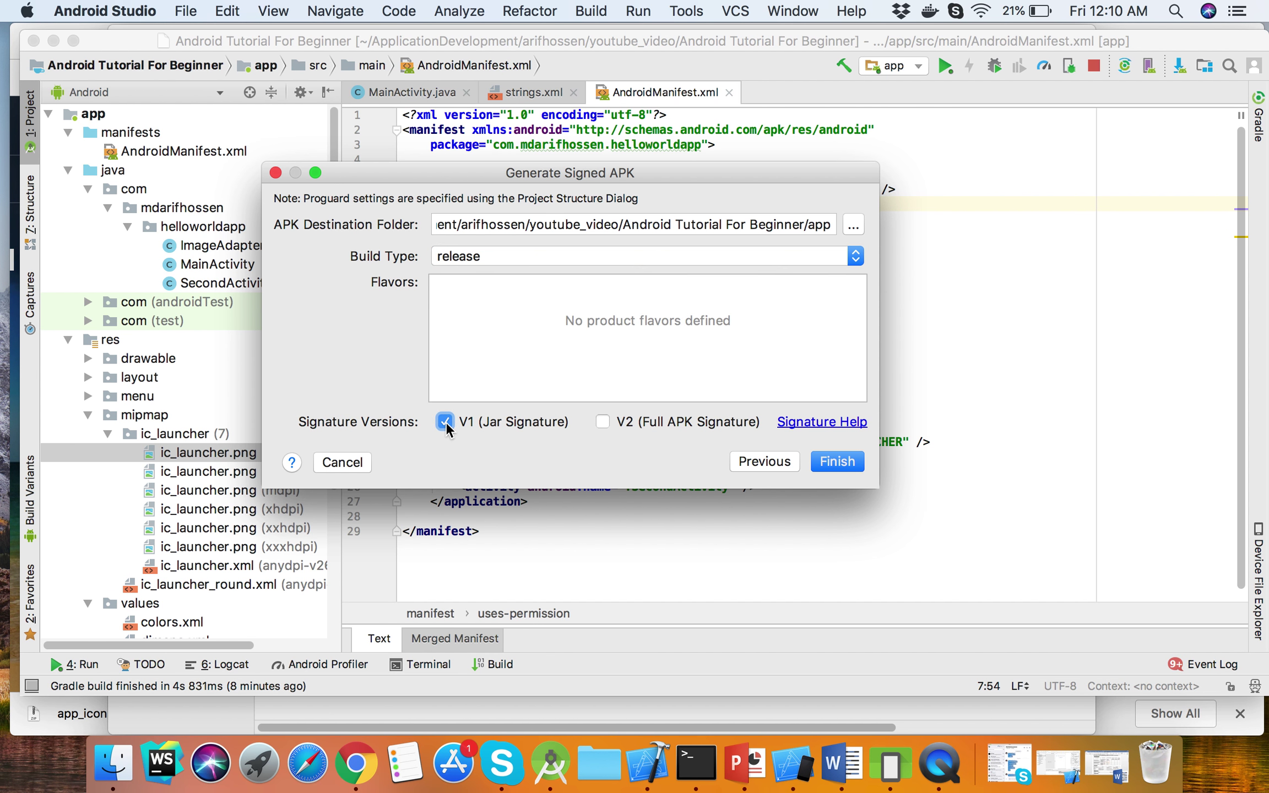
{"action": "left_click", "coordinate": [605, 419]}
{"action": "left_click", "coordinate": [832, 461]}
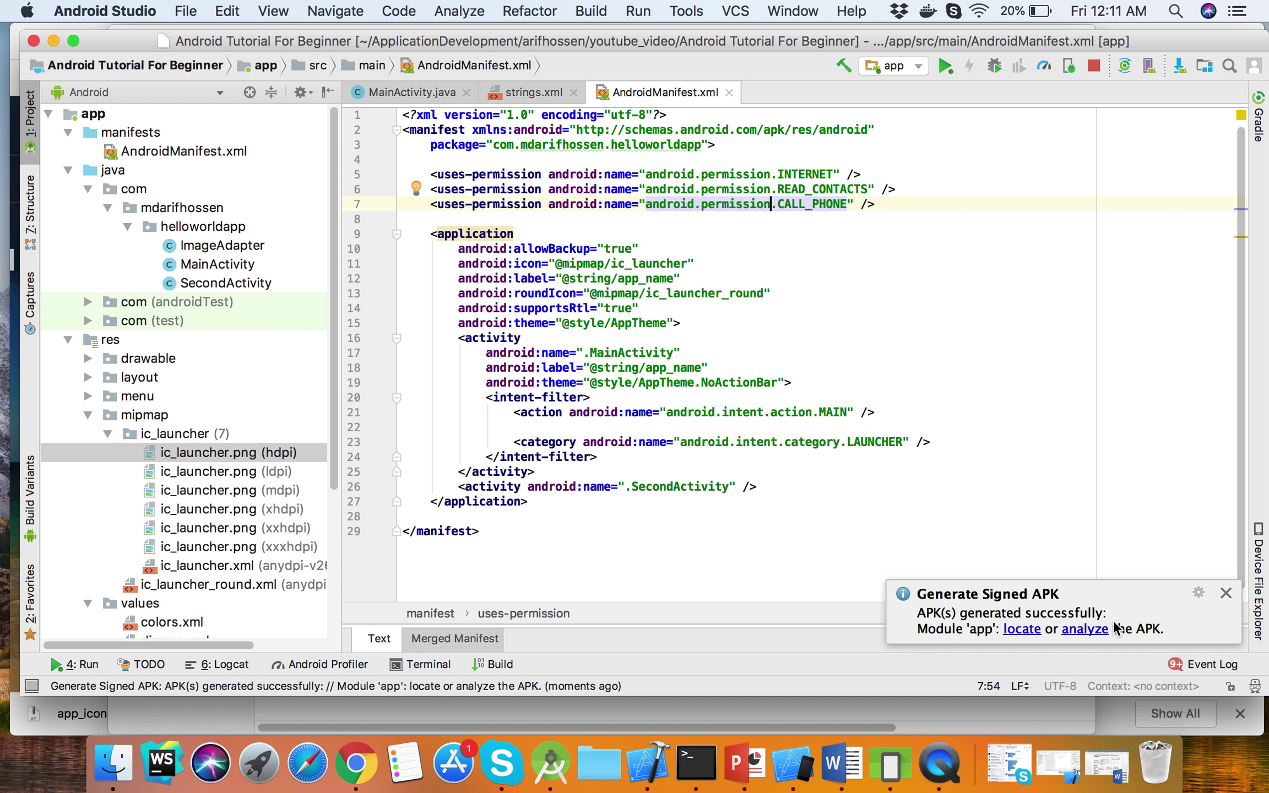
- After Gradle finishes, reveal the generated APK in Finder via the locate link
{"action": "left_click", "coordinate": [1023, 635]}
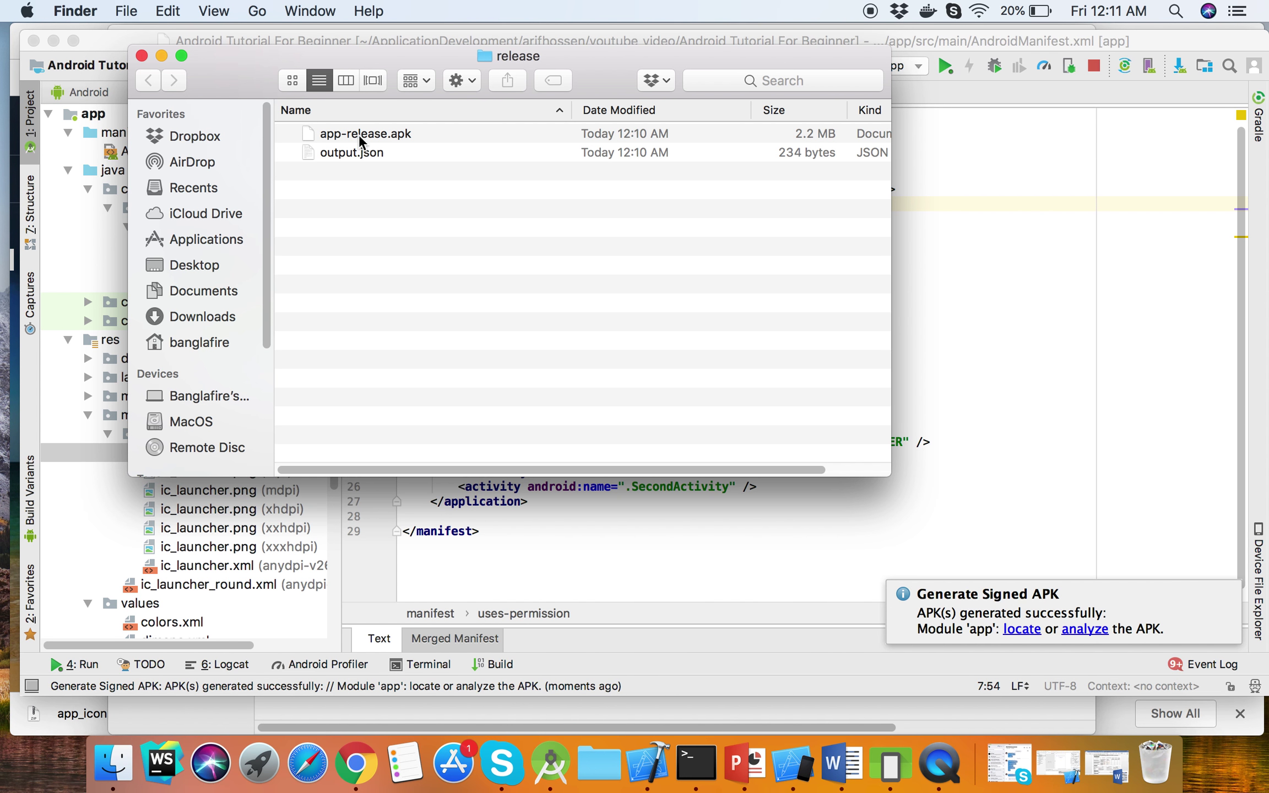
- Select app-release.apk in the Finder release folder
{"action": "left_click", "coordinate": [390, 136]}
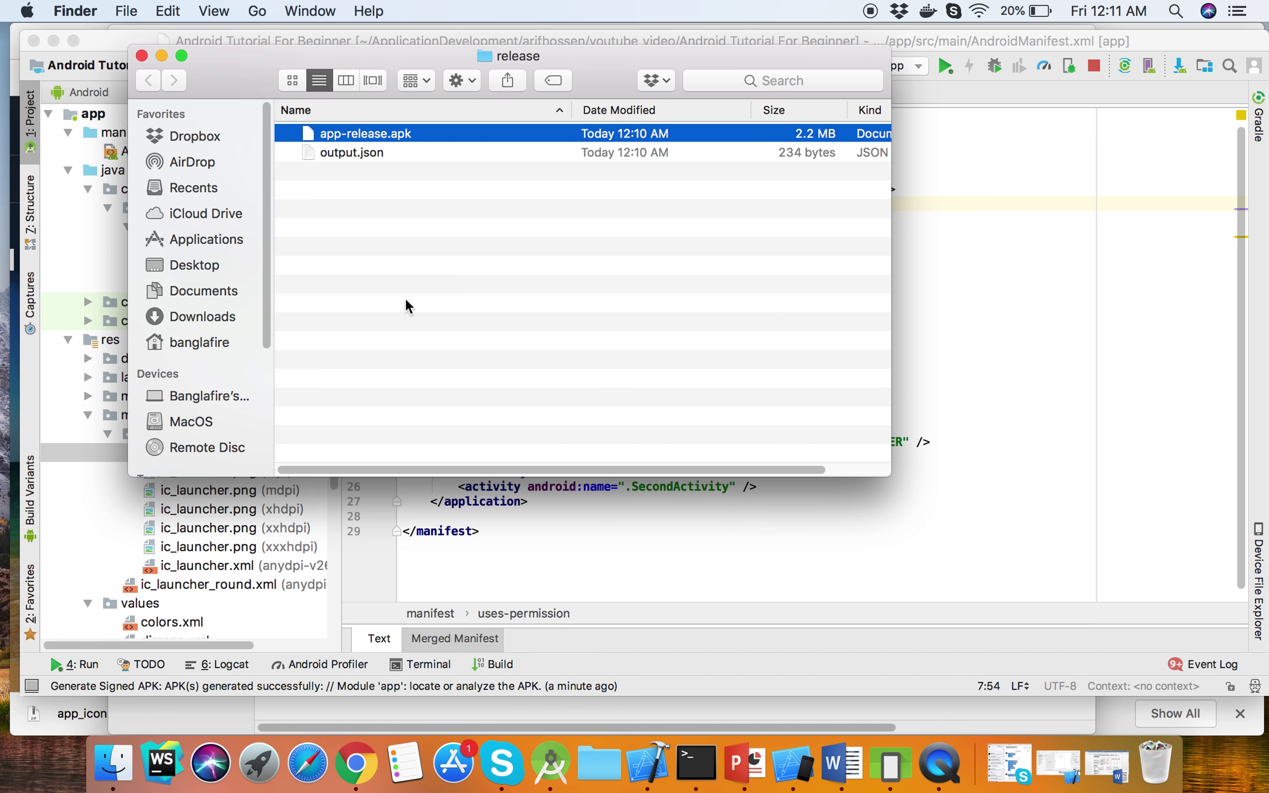
{"action": "left_click", "coordinate": [270, 287]}
{"action": "left_click_drag", "start_coordinate": [270, 288], "coordinate": [264, 268]}
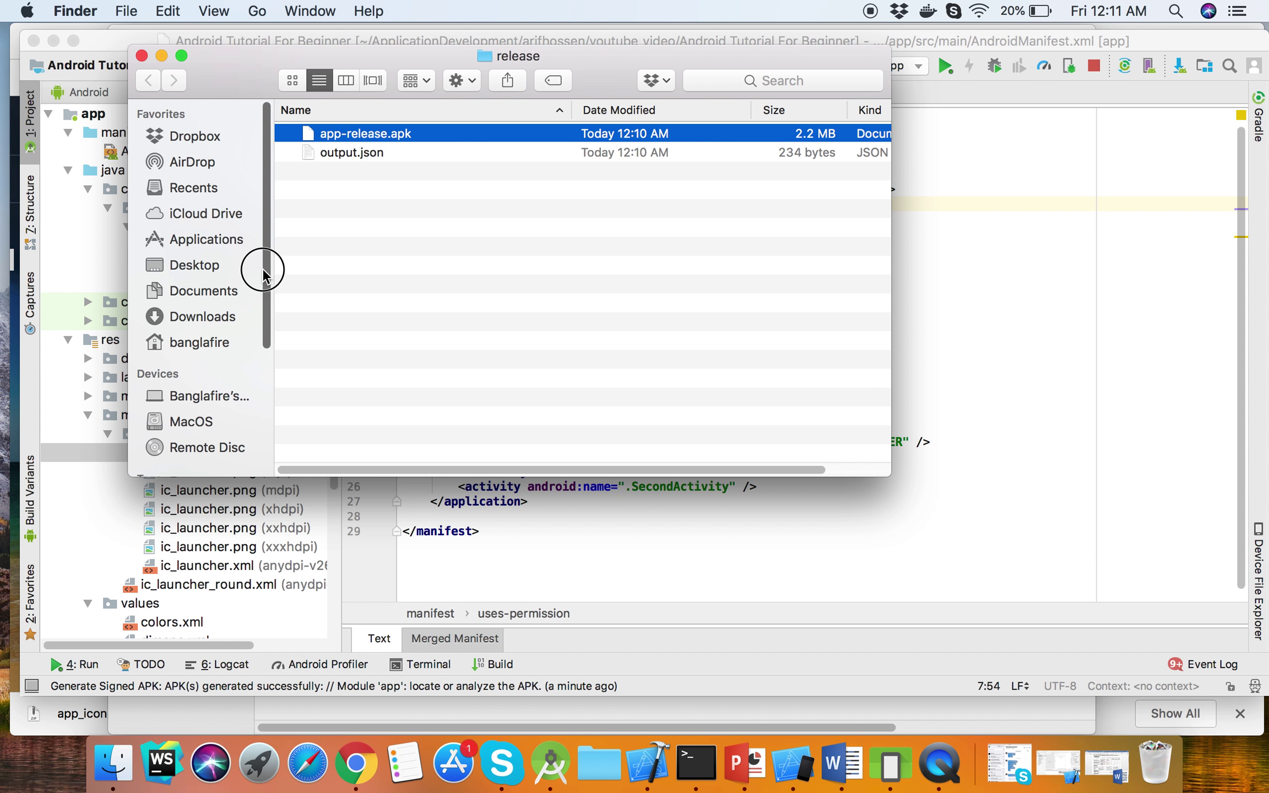
- Show the Desktop folder full screen and select the AndroidTutorialApp_Keystore file, then exit full screen
{"action": "left_click", "coordinate": [210, 264]}
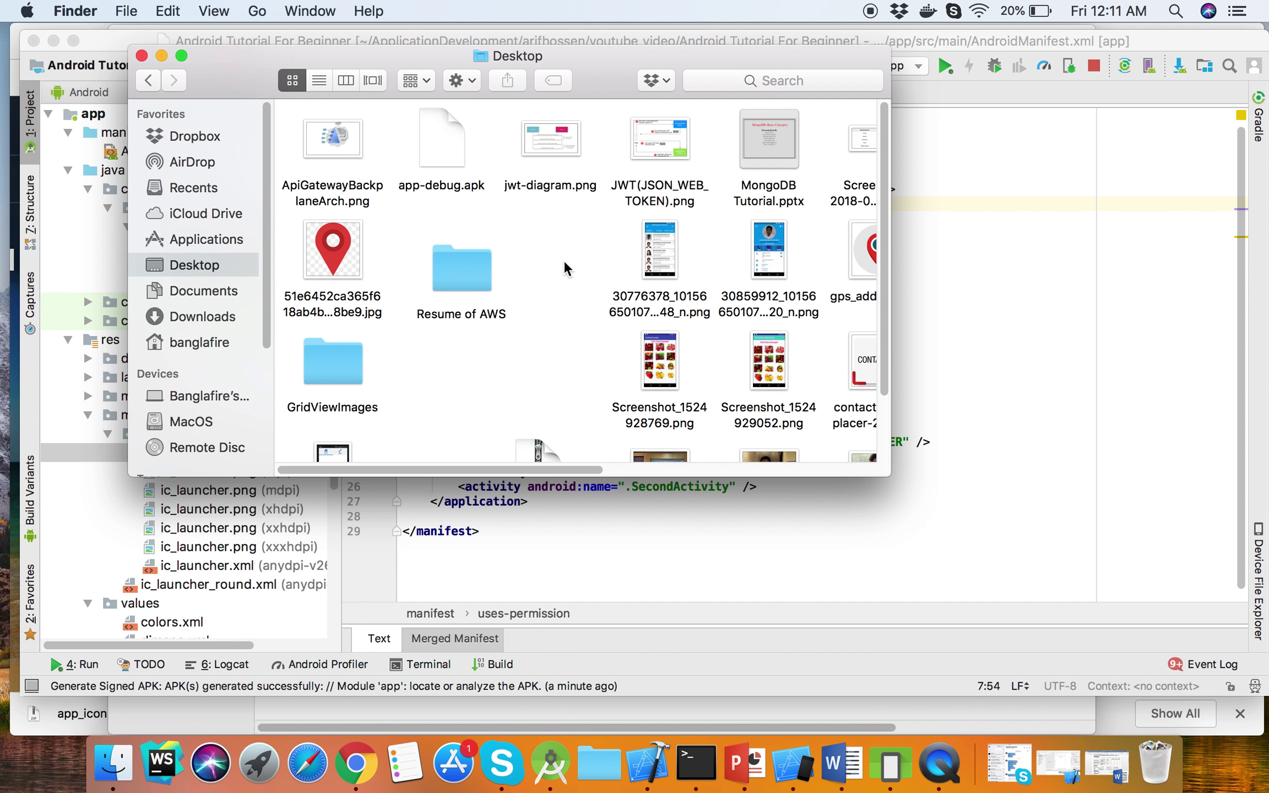
{"action": "scroll", "coordinate": [486, 332], "scroll_direction": "down", "scroll_amount": 3}
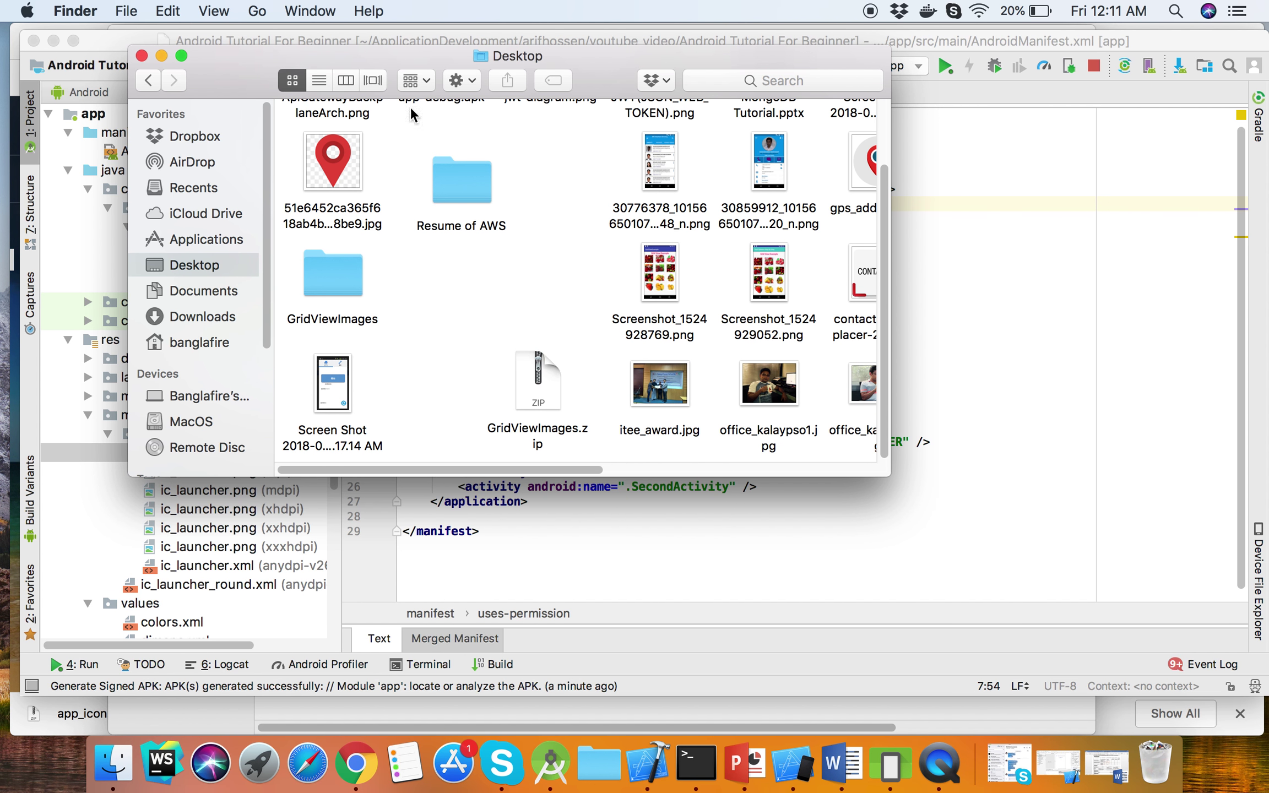
{"action": "left_click", "coordinate": [182, 56]}
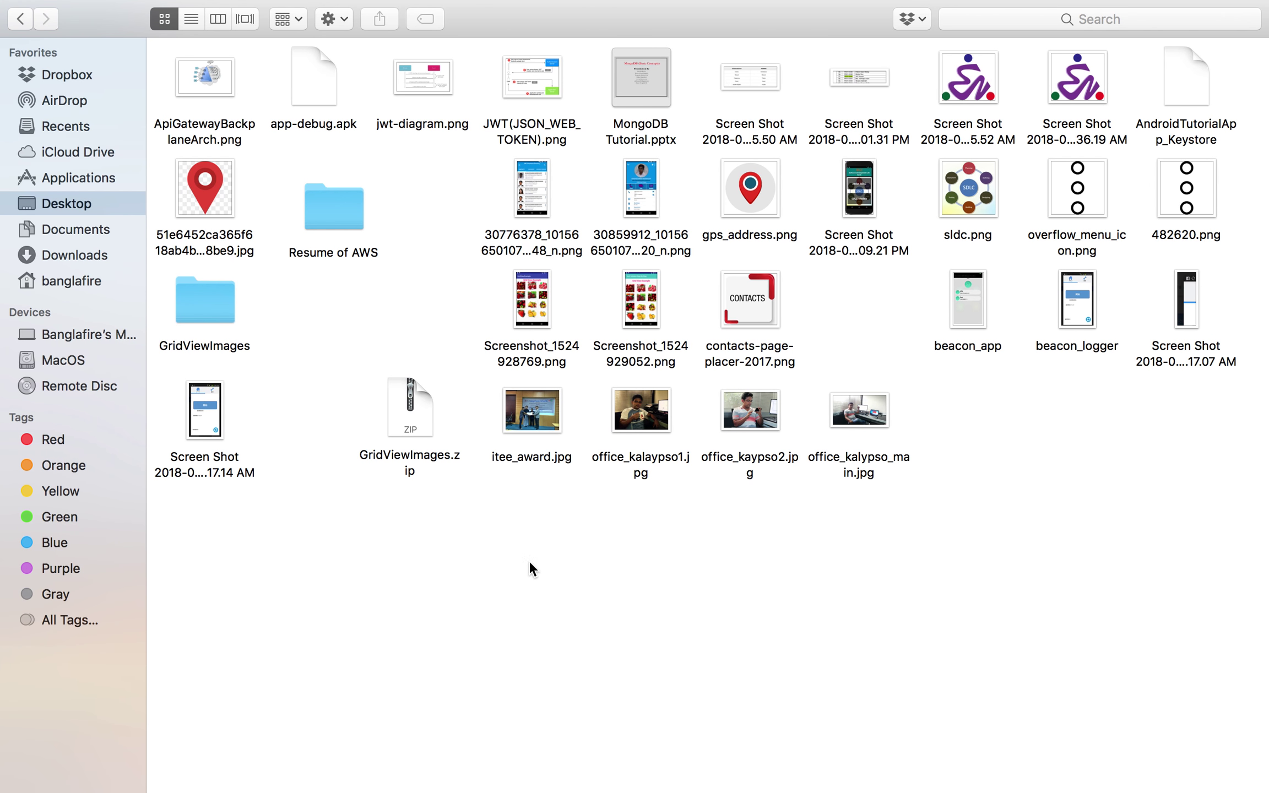
{"action": "right_click", "coordinate": [544, 567]}
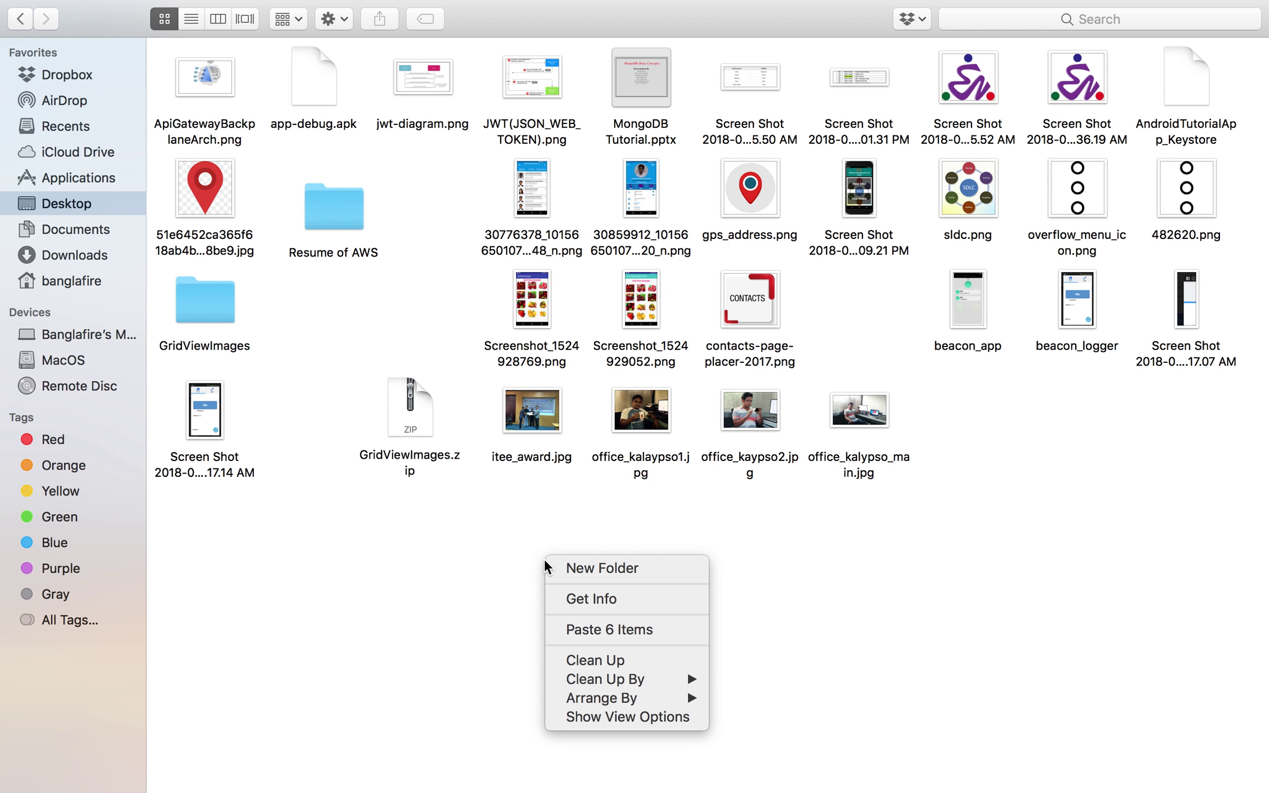
{"action": "left_click", "coordinate": [1195, 128]}
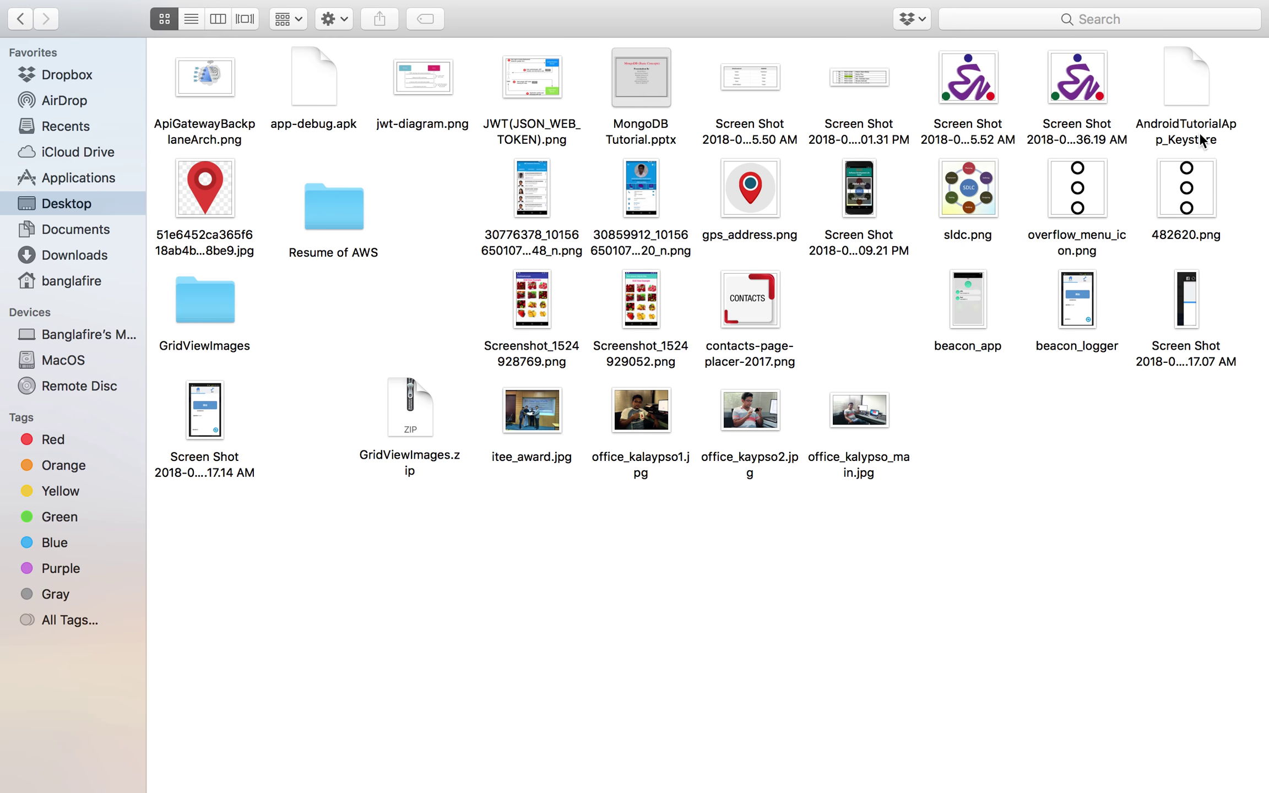
{"action": "left_click", "coordinate": [1200, 138]}
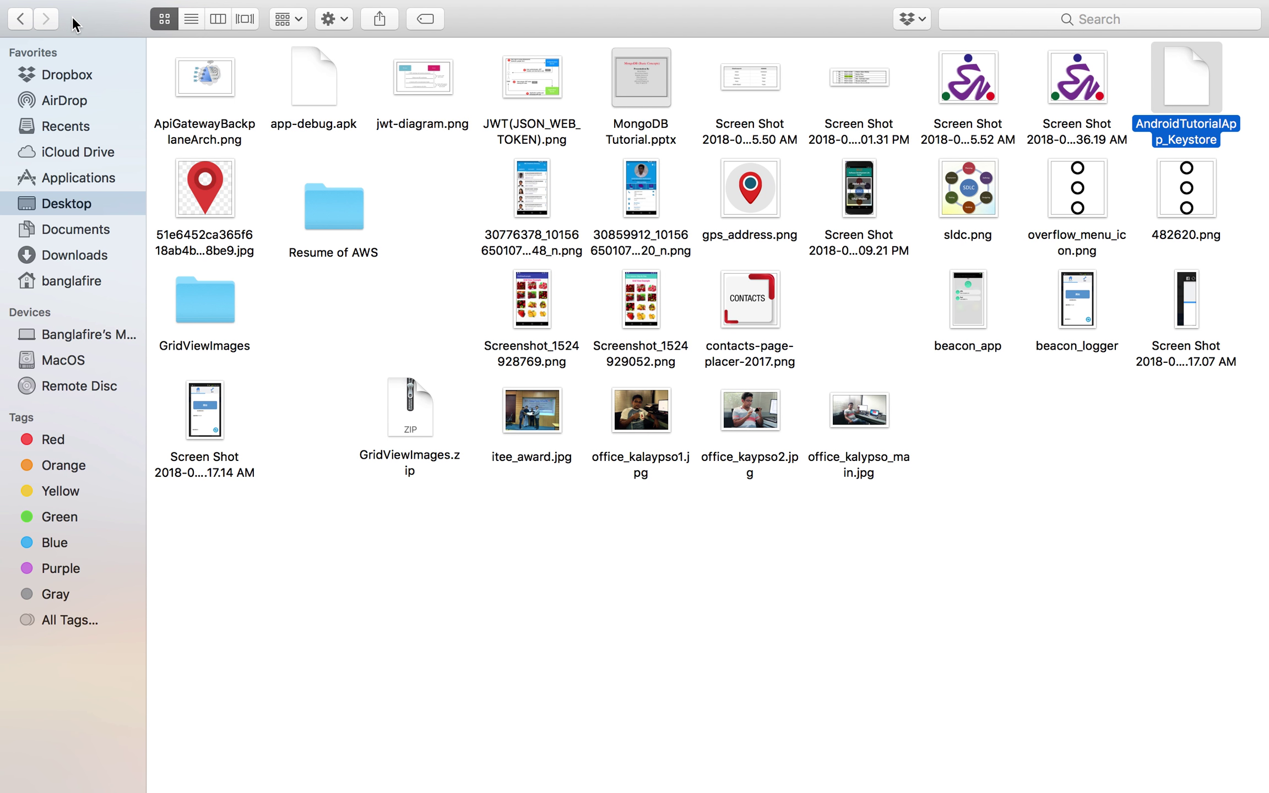
{"action": "key", "text": "ctrl+super+f"}
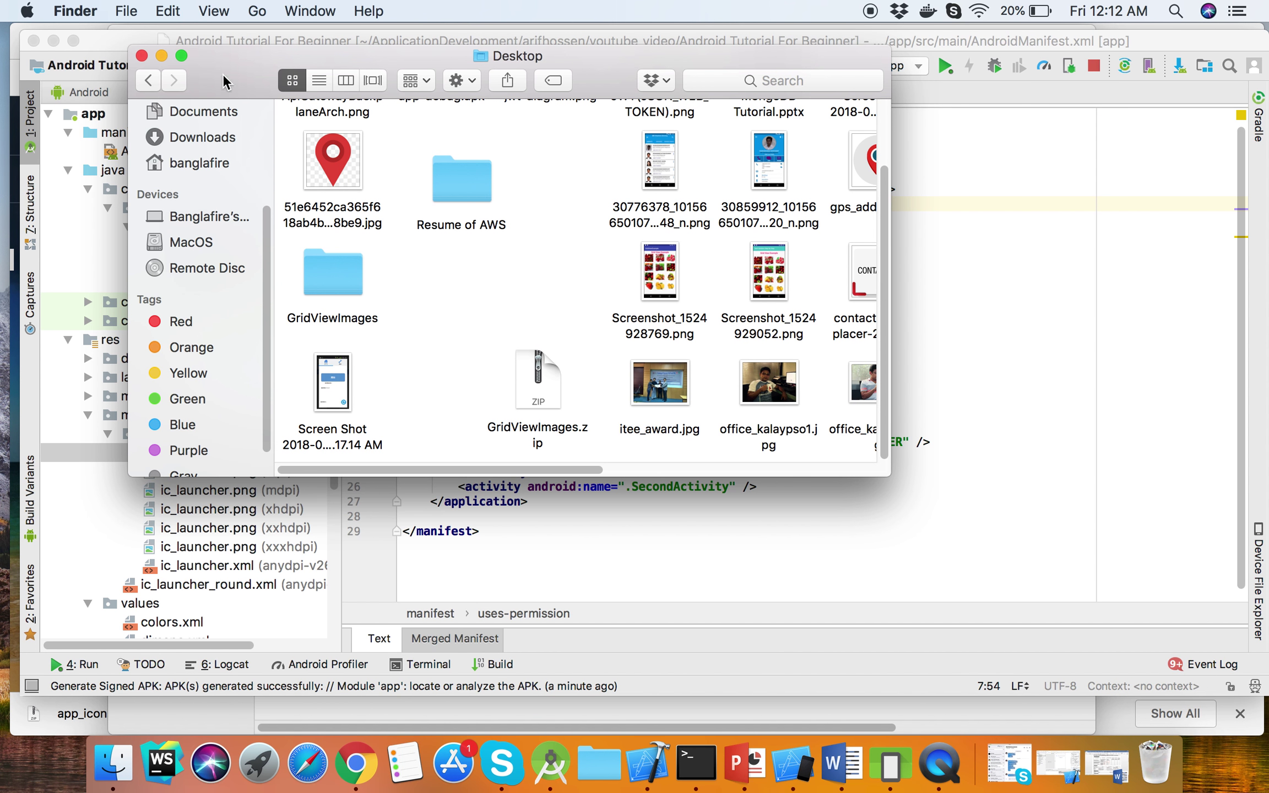
- Minimize Finder, refocus Android Studio's AndroidManifest.xml editor, and bring up the Build menu
{"action": "left_click", "coordinate": [162, 55]}
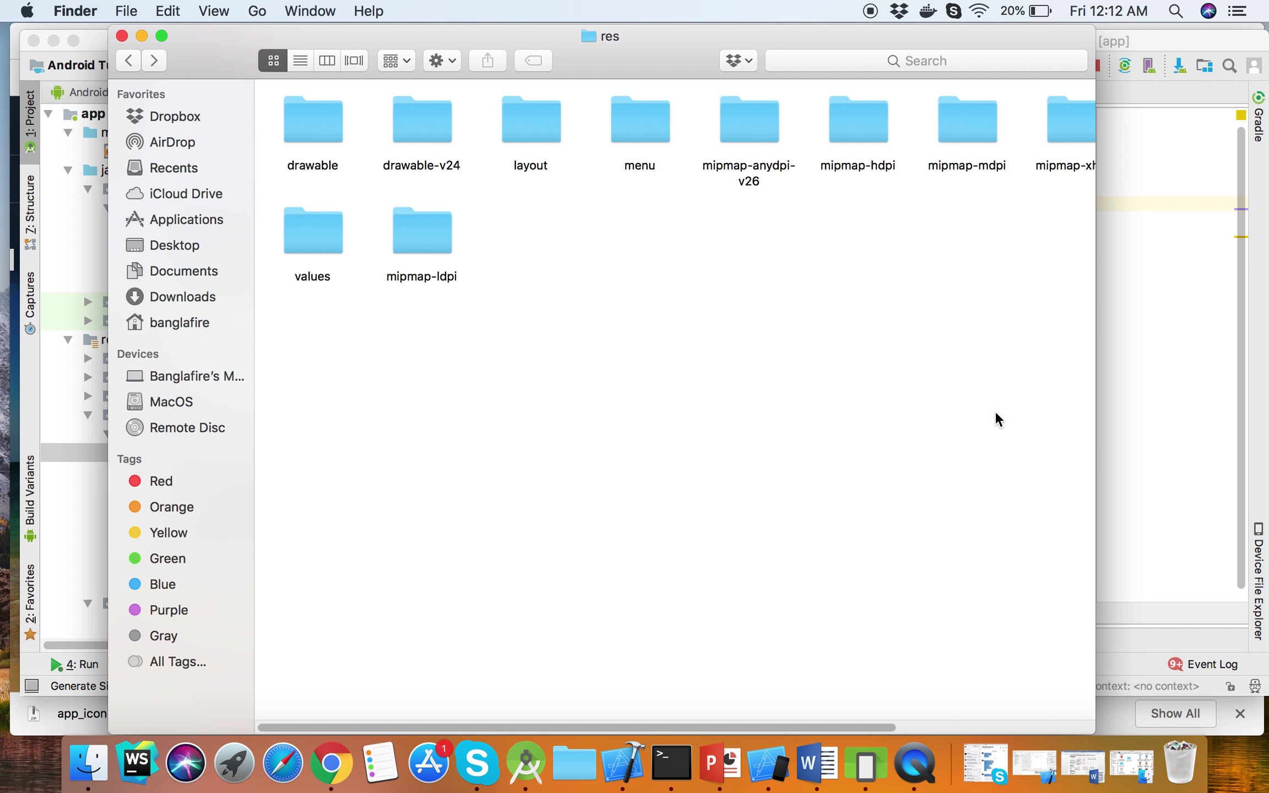
{"action": "left_click", "coordinate": [1104, 405]}
{"action": "left_click", "coordinate": [833, 425]}
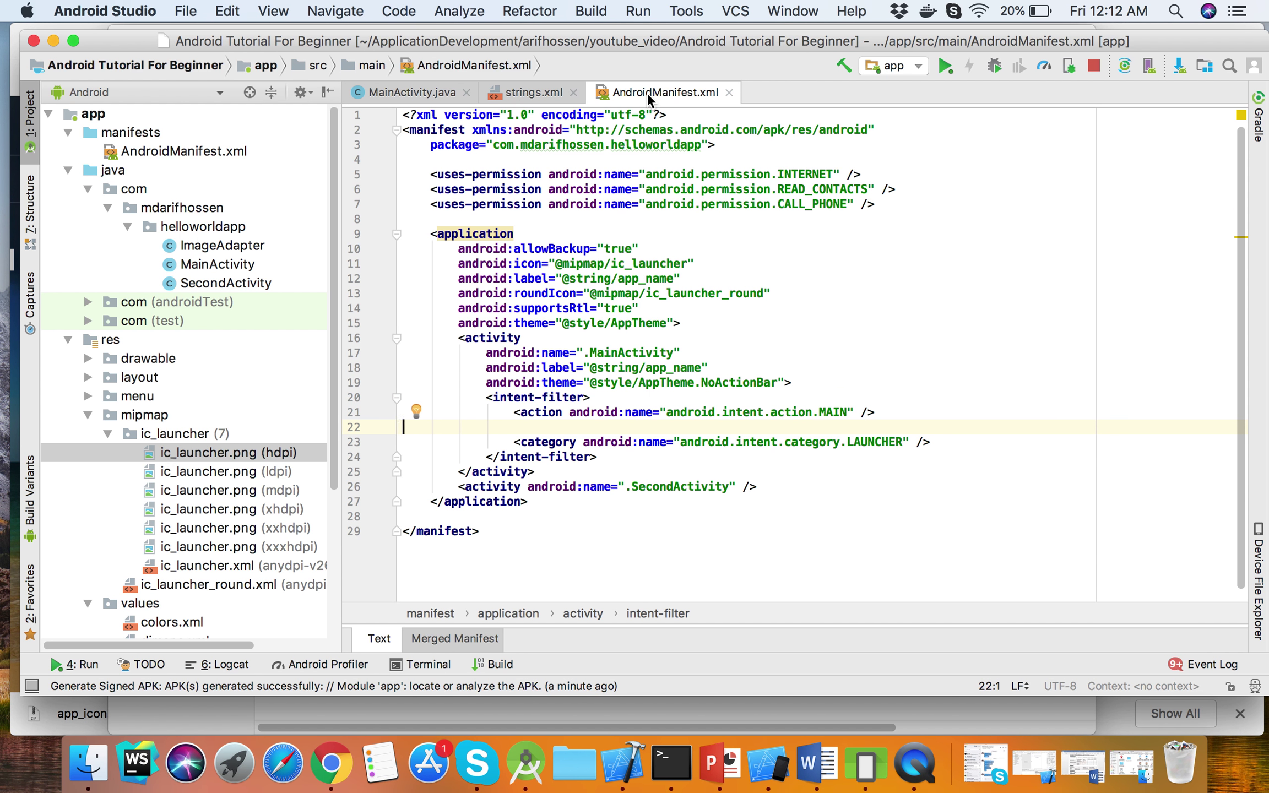
{"action": "left_click", "coordinate": [596, 12]}
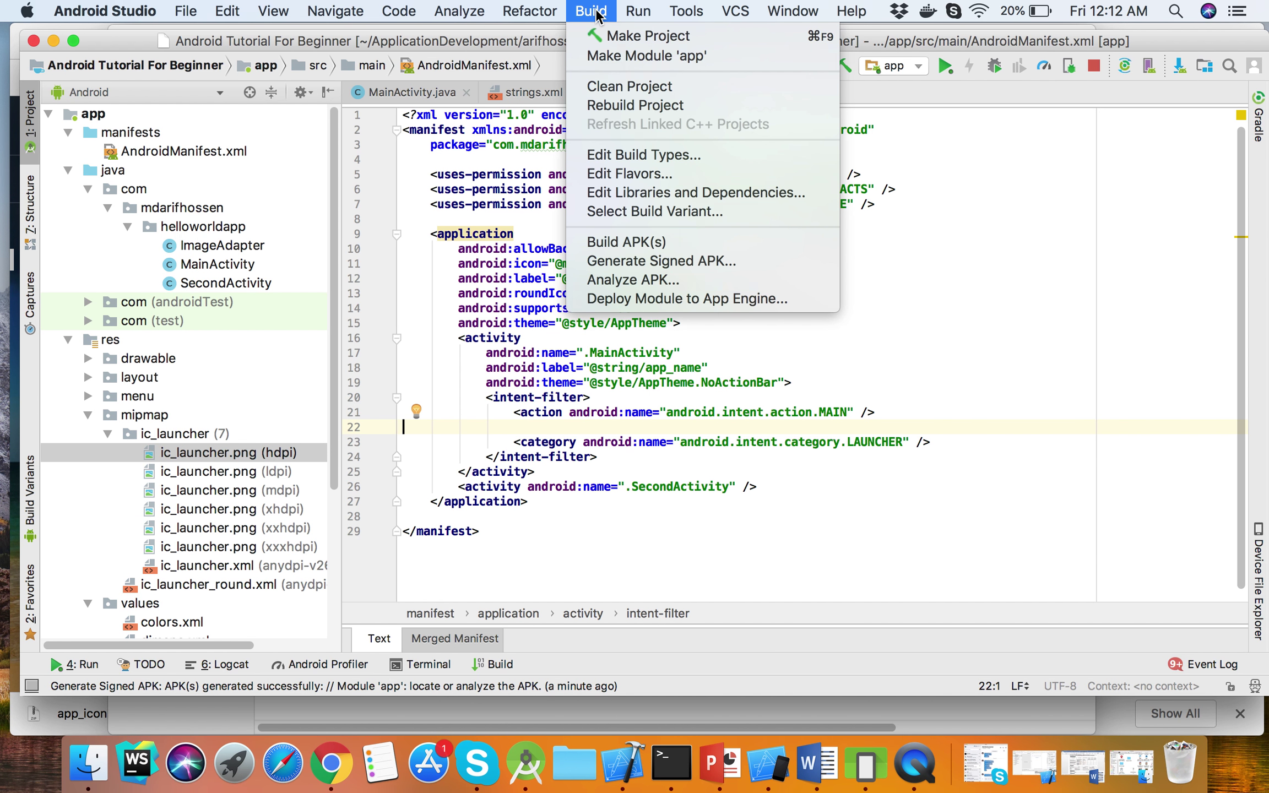
- Relaunch Generate Signed APK and check the prefilled Desktop keystore path and alias key0123
{"action": "left_click", "coordinate": [641, 263]}
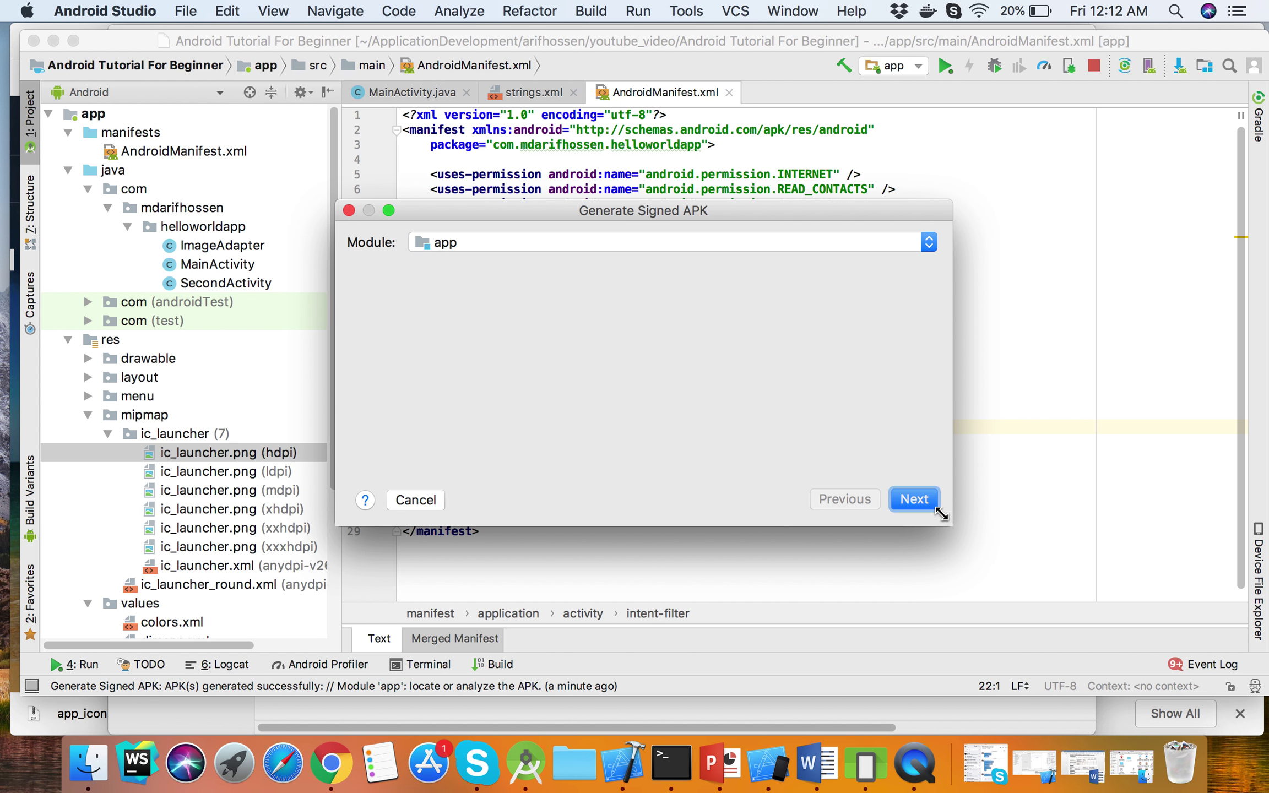
{"action": "left_click", "coordinate": [931, 501]}
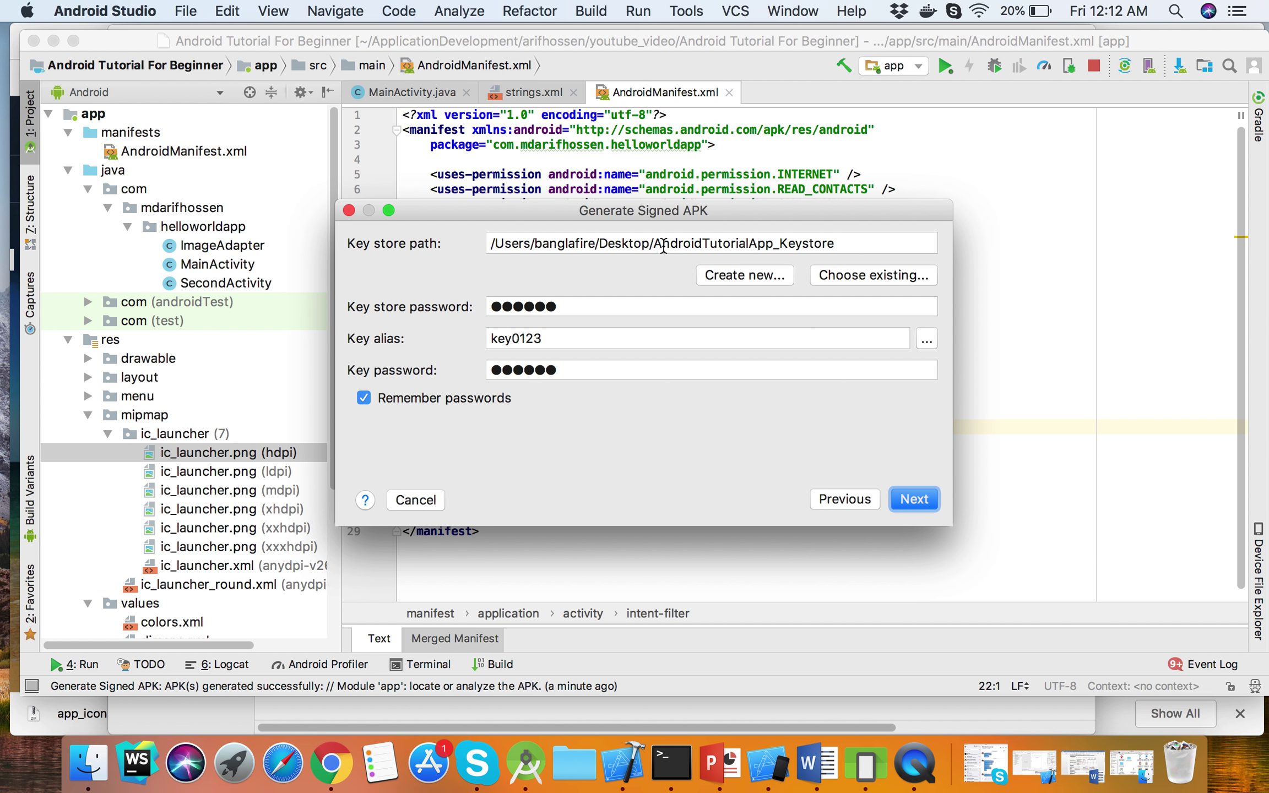
{"action": "left_click_drag", "start_coordinate": [655, 246], "coordinate": [870, 244]}
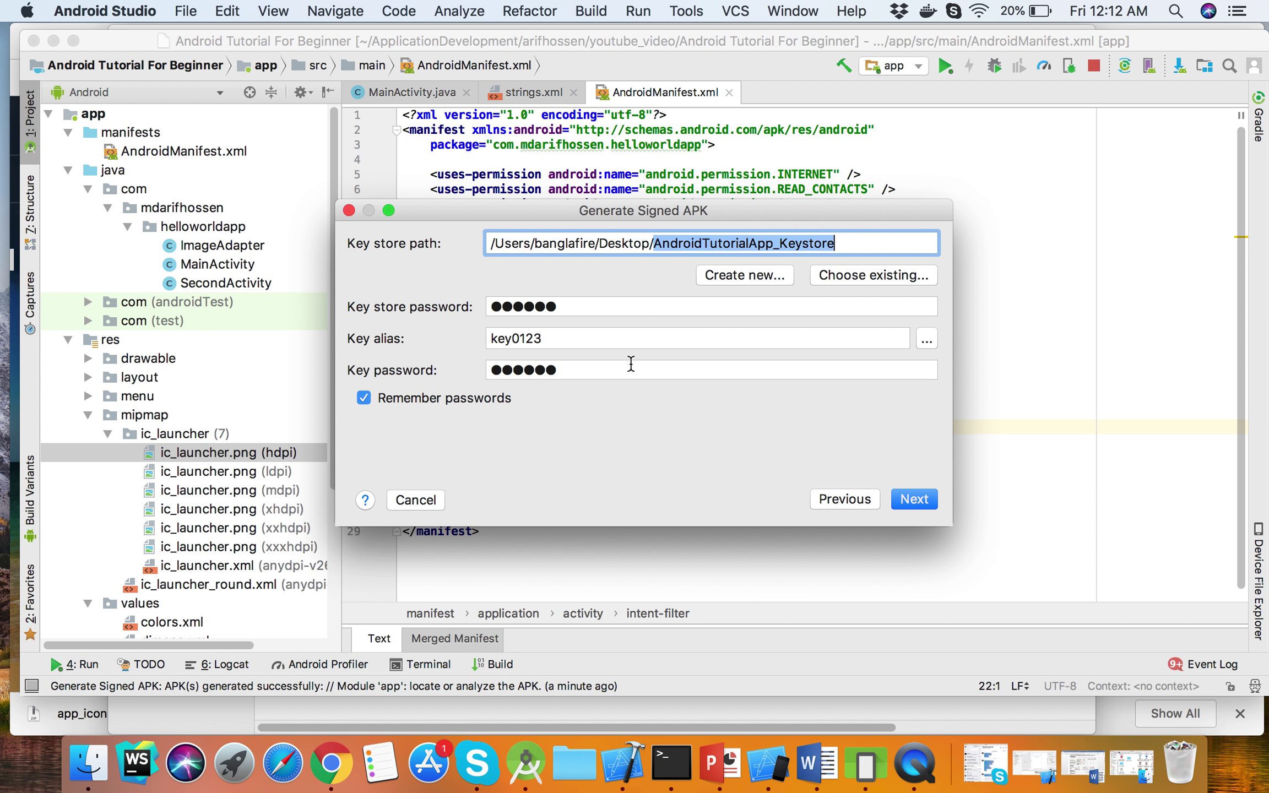